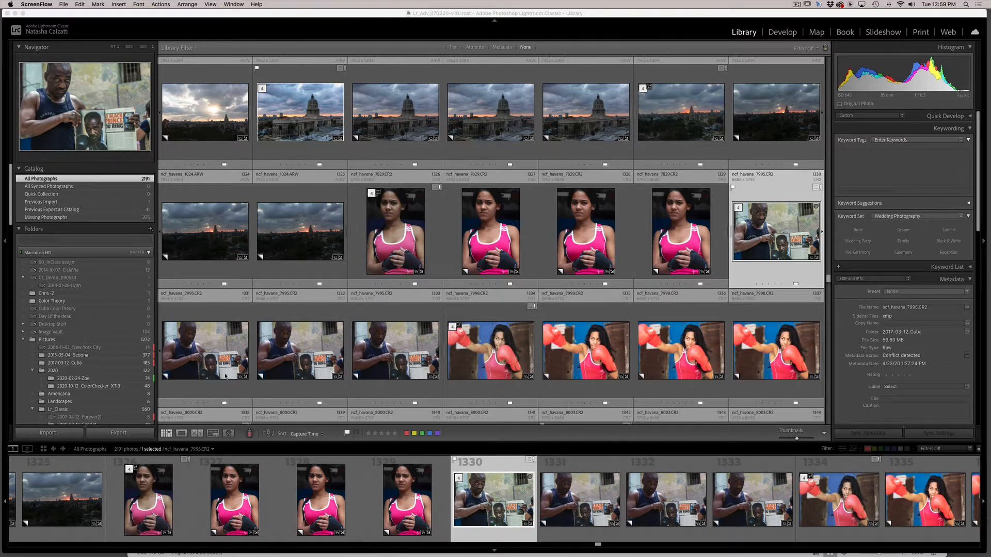
Step: Create a collection named "A03_Print Paper Sample-2" and set it as the target collection
{"action": "scroll", "coordinate": [92, 335], "scroll_direction": "down", "scroll_amount": 10}
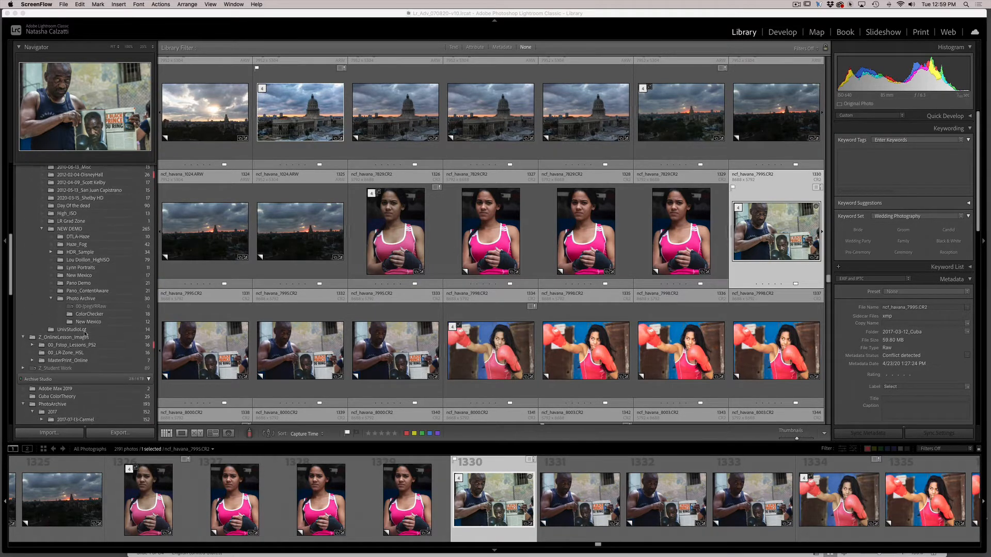
{"action": "scroll", "coordinate": [84, 335], "scroll_direction": "down", "scroll_amount": 3}
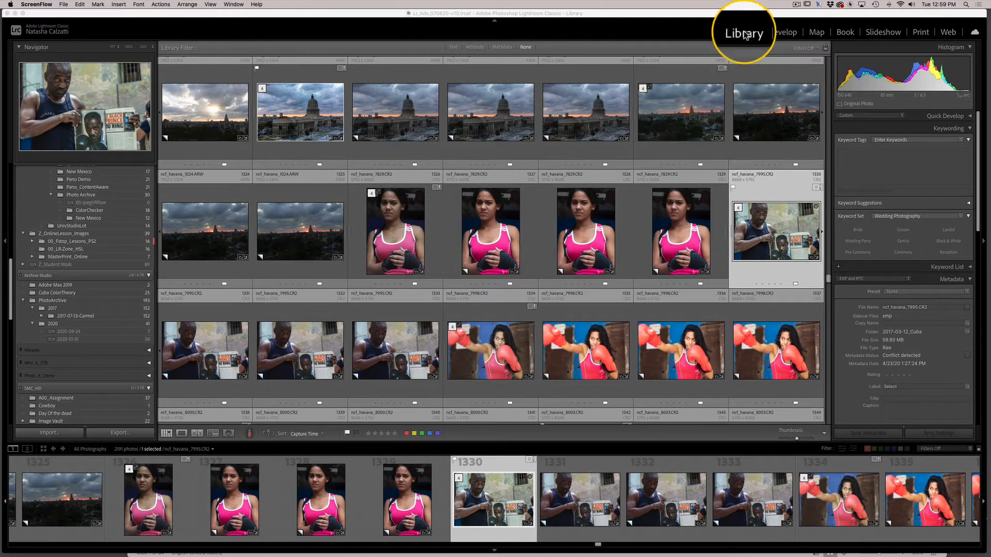
{"action": "scroll", "coordinate": [102, 341], "scroll_direction": "down", "scroll_amount": 13}
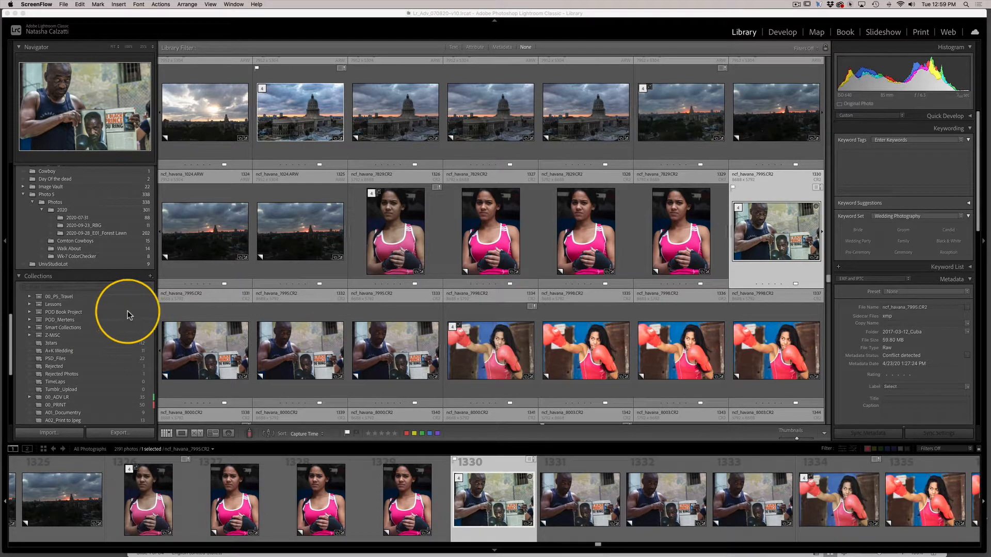
{"action": "left_click", "coordinate": [151, 278]}
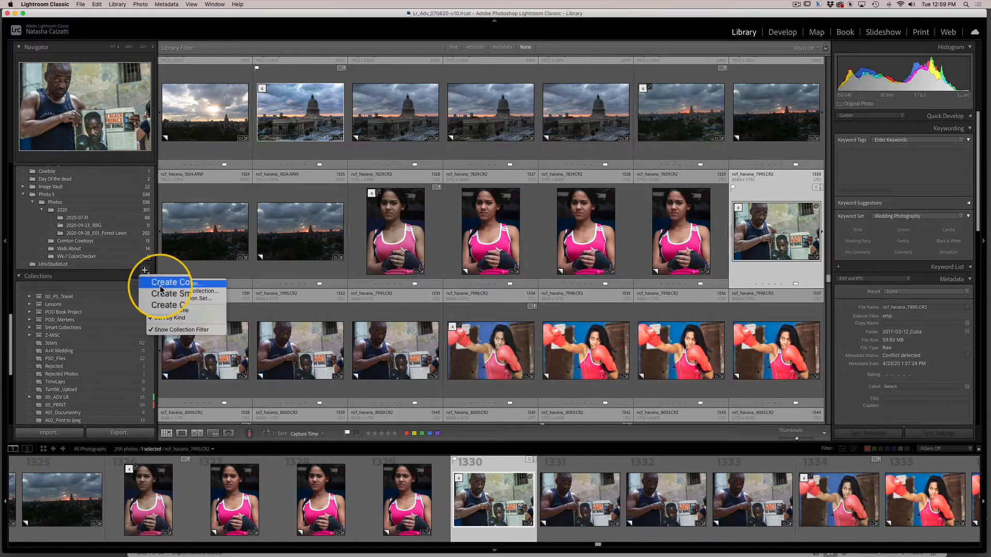
{"action": "left_click", "coordinate": [160, 288]}
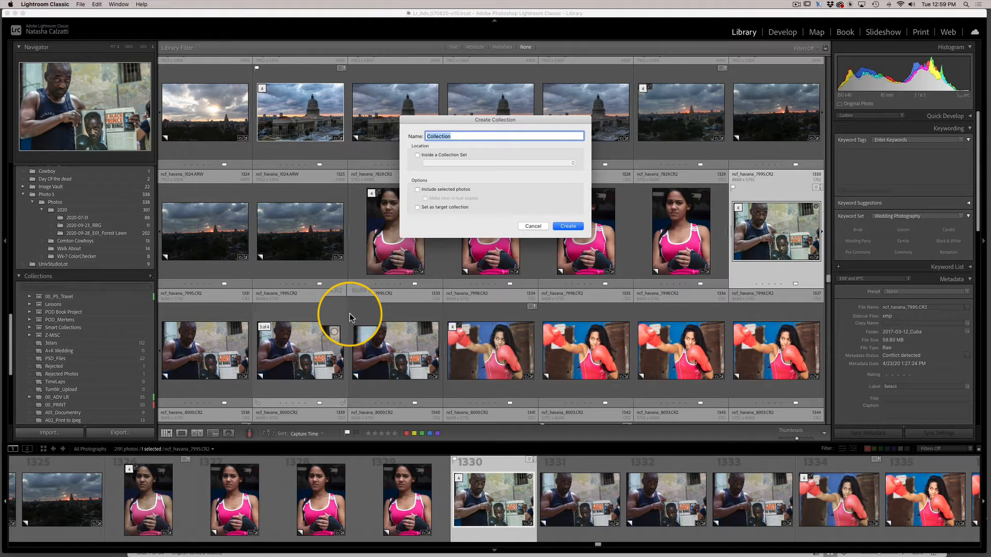
{"action": "type", "text": "A03_Print Paper Sample"}
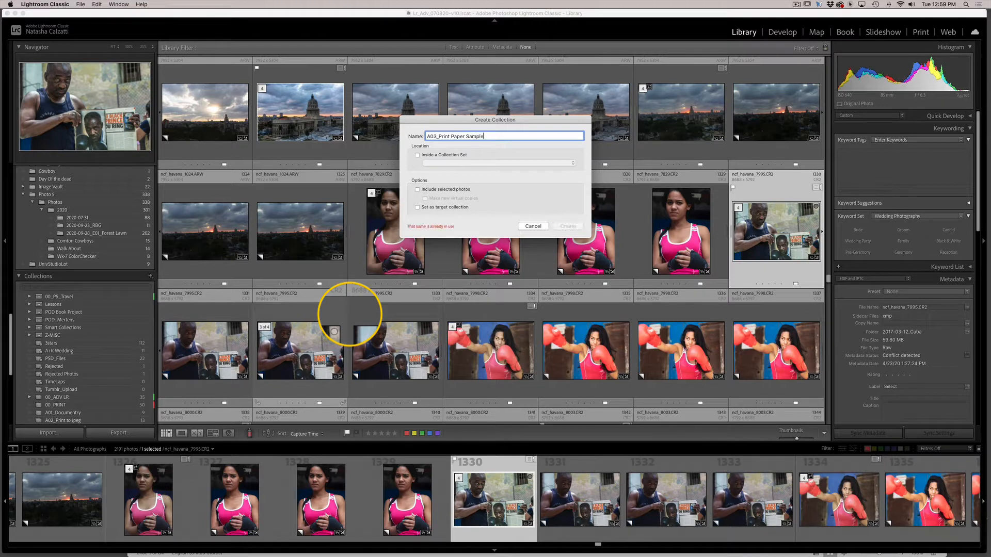
{"action": "type", "text": "-2"}
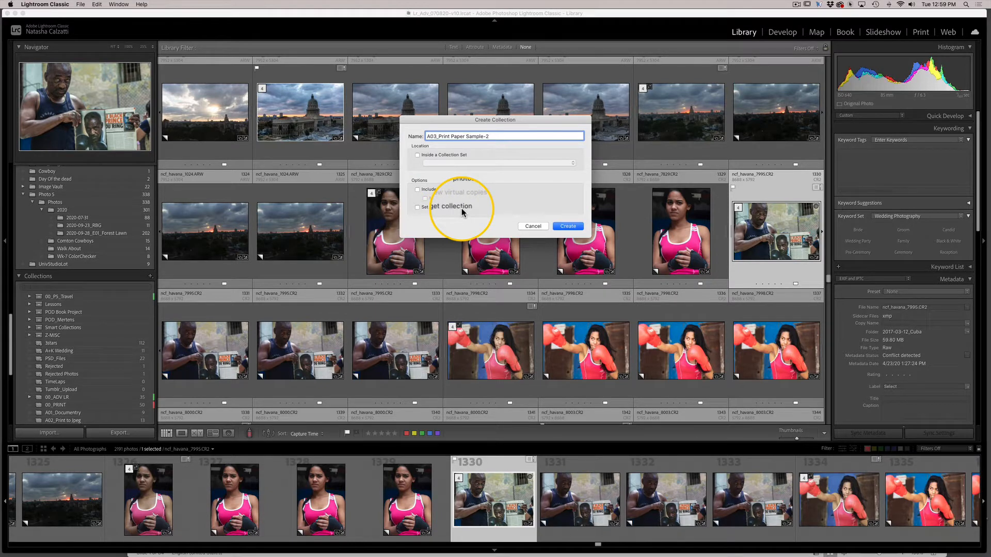
{"action": "left_click", "coordinate": [419, 207]}
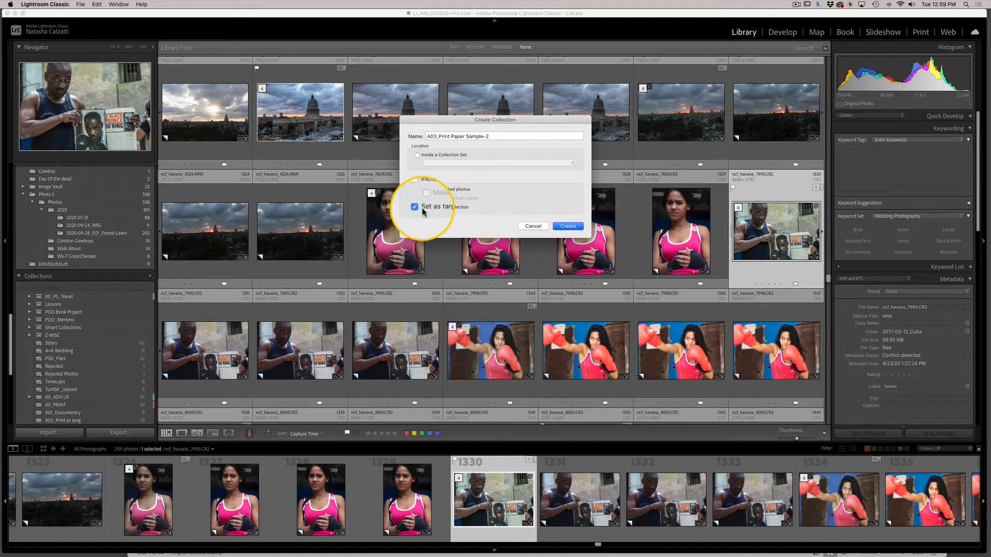
{"action": "left_click", "coordinate": [566, 227]}
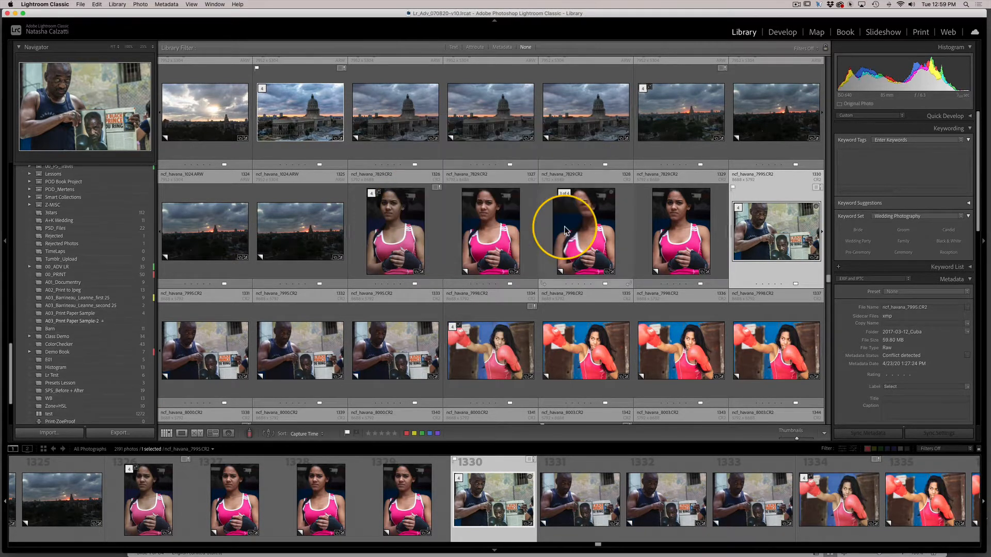
Step: Open the new A03_Print Paper Sample-2 collection to view its contents
{"action": "scroll", "coordinate": [79, 333], "scroll_direction": "down", "scroll_amount": 5}
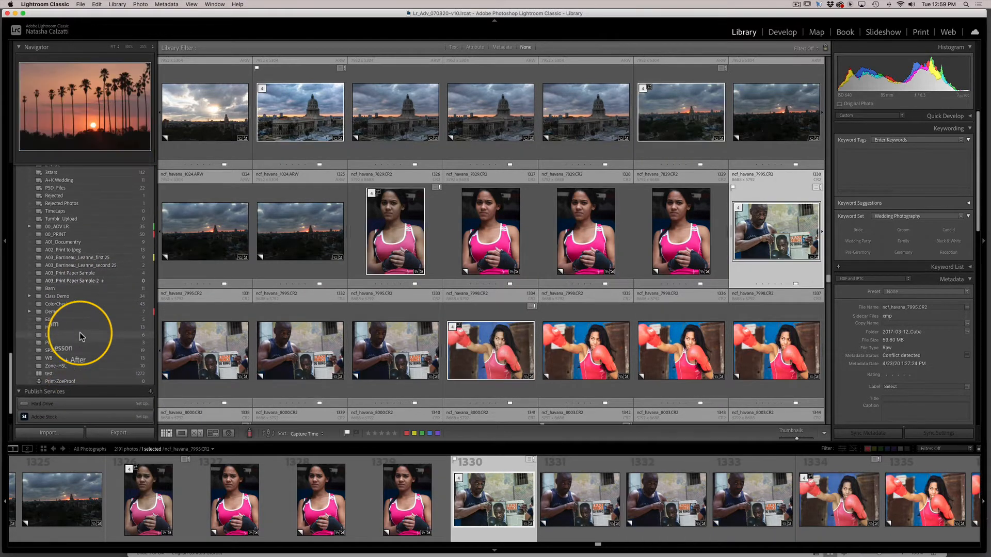
{"action": "scroll", "coordinate": [80, 332], "scroll_direction": "up", "scroll_amount": 4}
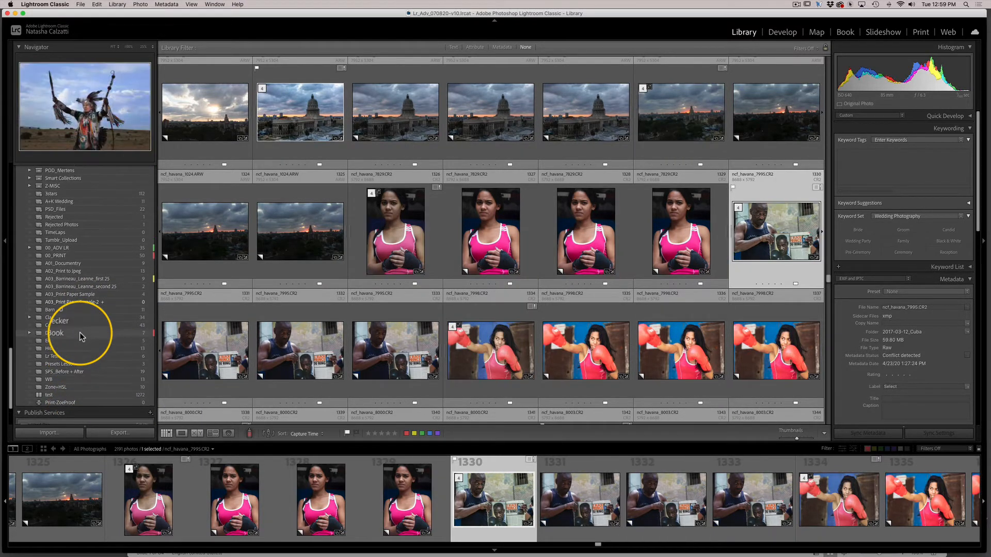
{"action": "left_click", "coordinate": [69, 303]}
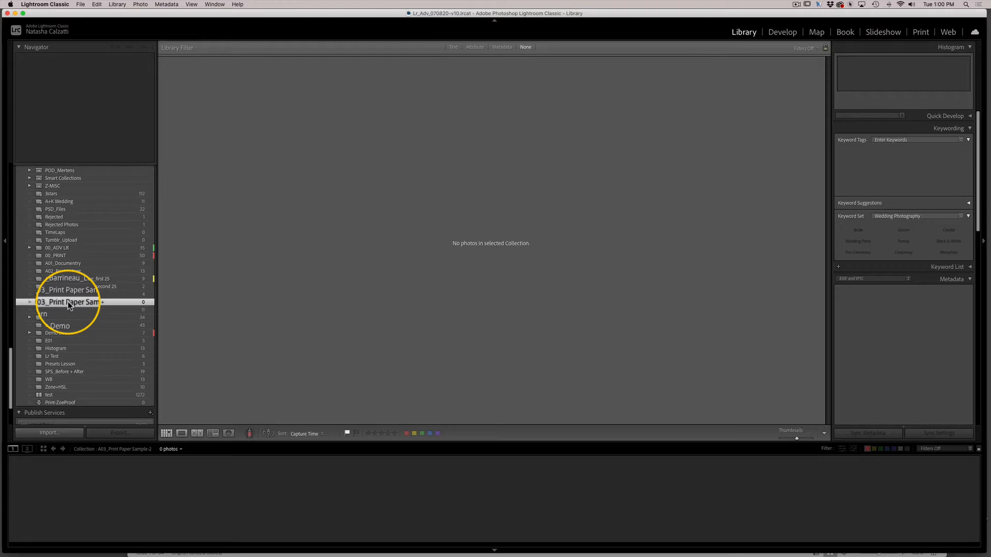
Step: View the photos in the Pano Demo folder and the 2009-10-24_Hamptons folder
{"action": "scroll", "coordinate": [69, 289], "scroll_direction": "down", "scroll_amount": 15}
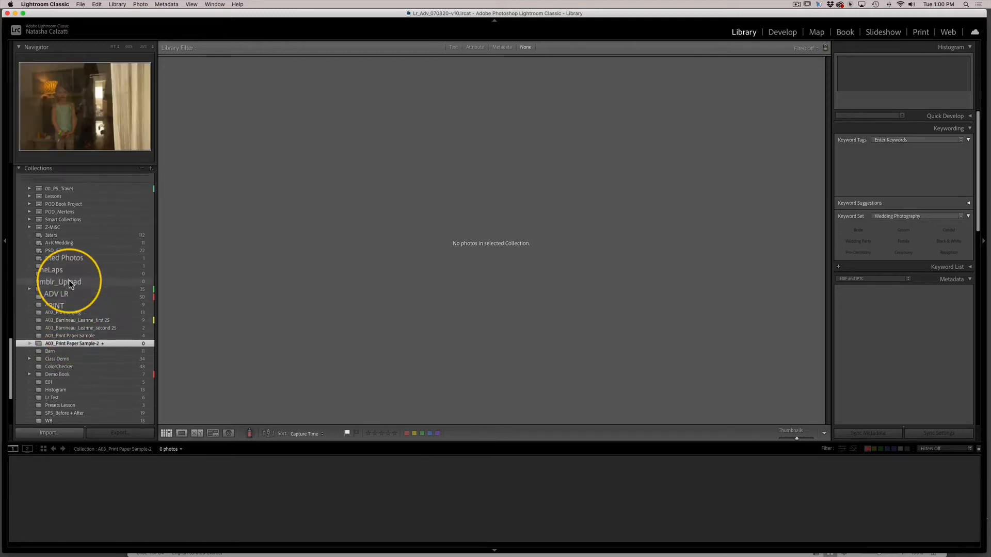
{"action": "scroll", "coordinate": [69, 283], "scroll_direction": "up", "scroll_amount": 3}
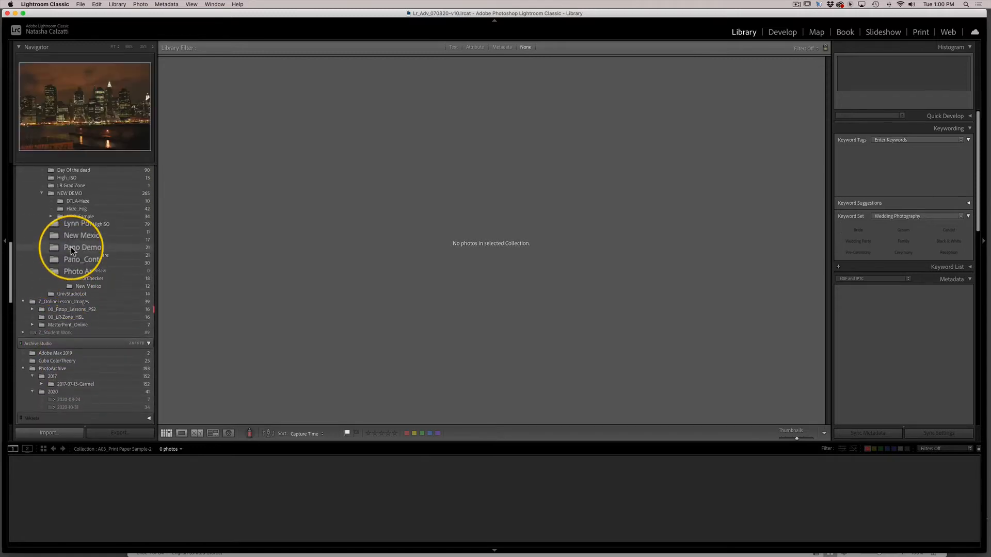
{"action": "left_click", "coordinate": [72, 248]}
{"action": "scroll", "coordinate": [73, 237], "scroll_direction": "up", "scroll_amount": 10}
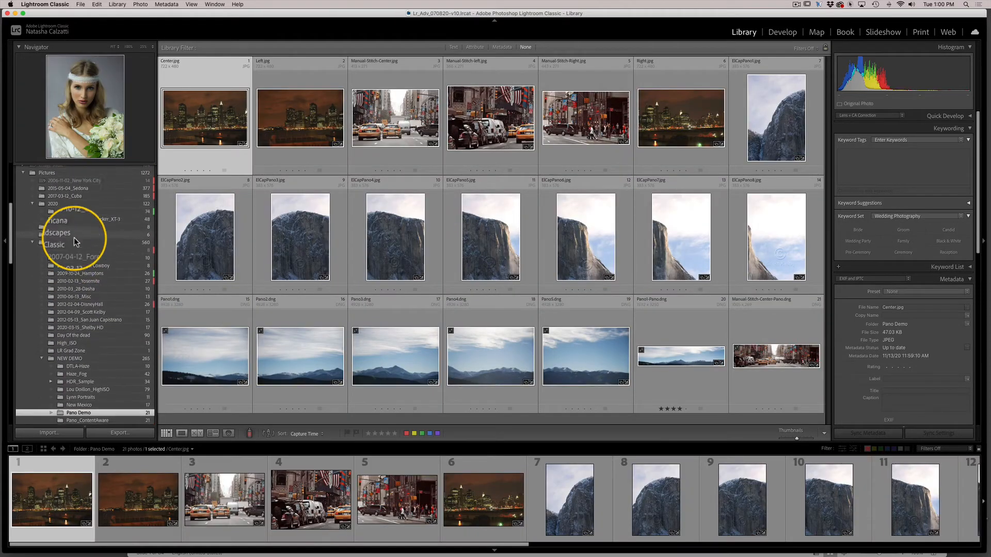
{"action": "left_click", "coordinate": [88, 288]}
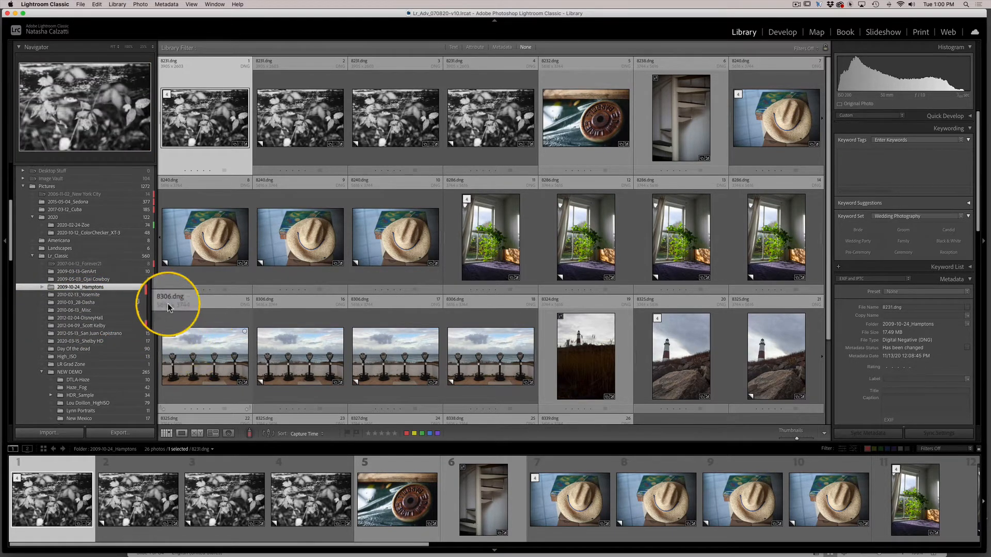
Step: Show All Photographs in the catalog and browse to the palm-tree sunsets and the portraits of the woman with the scarf
{"action": "scroll", "coordinate": [100, 233], "scroll_direction": "up", "scroll_amount": 6}
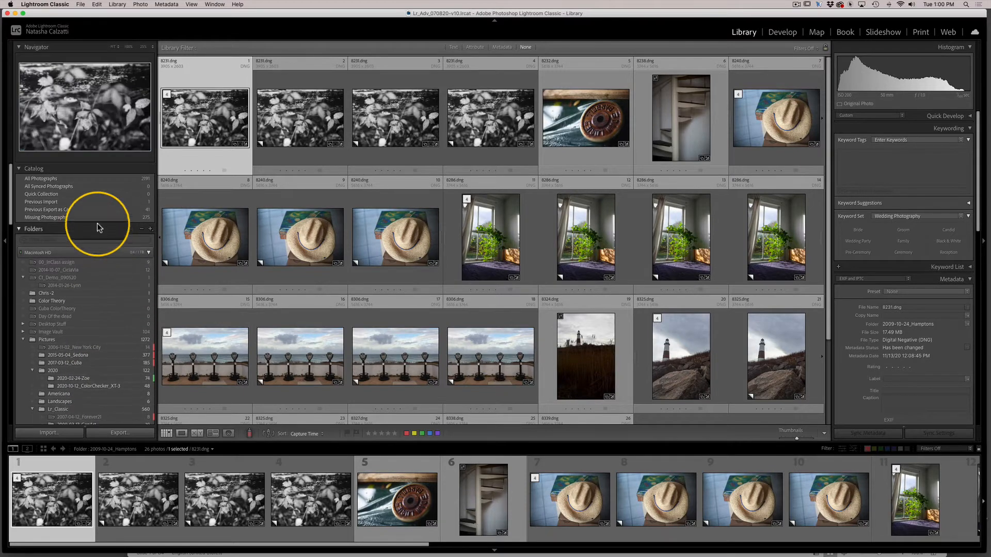
{"action": "left_click", "coordinate": [64, 178]}
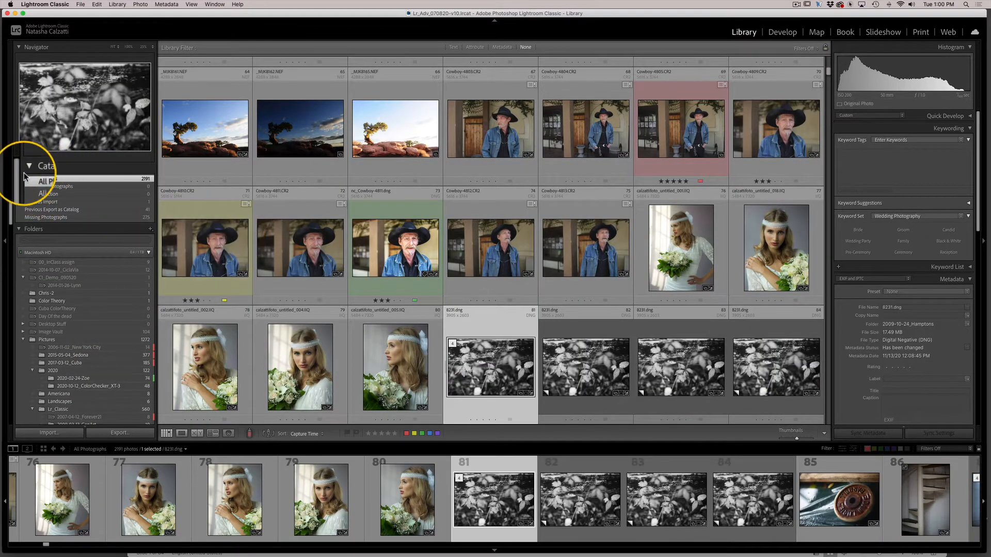
{"action": "scroll", "coordinate": [344, 338], "scroll_direction": "down", "scroll_amount": 10}
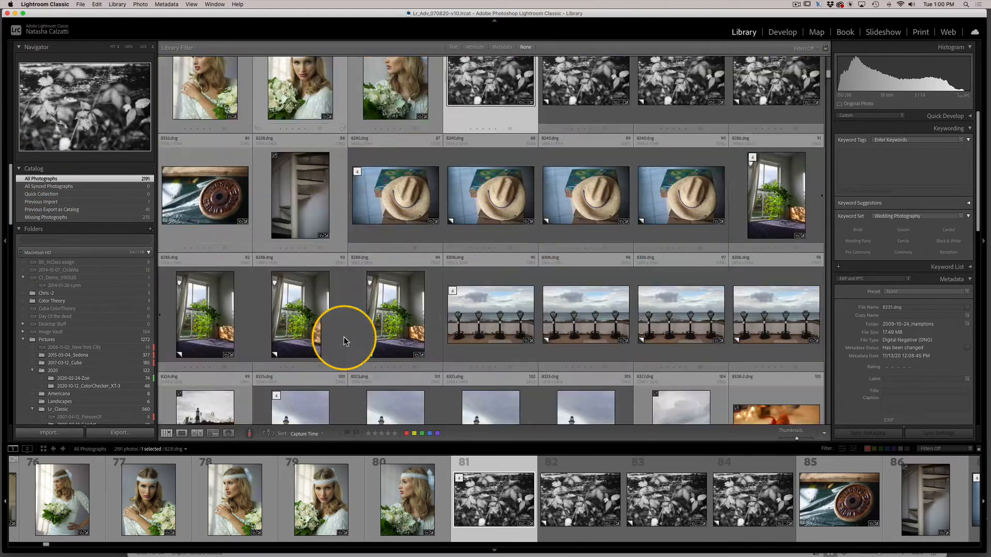
{"action": "scroll", "coordinate": [344, 342], "scroll_direction": "down", "scroll_amount": 20}
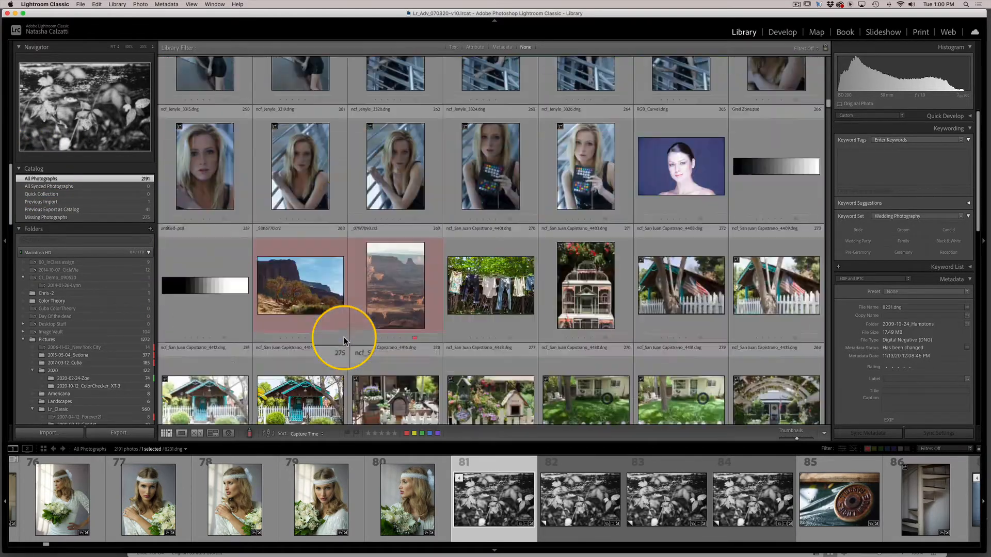
{"action": "scroll", "coordinate": [344, 341], "scroll_direction": "down", "scroll_amount": 8}
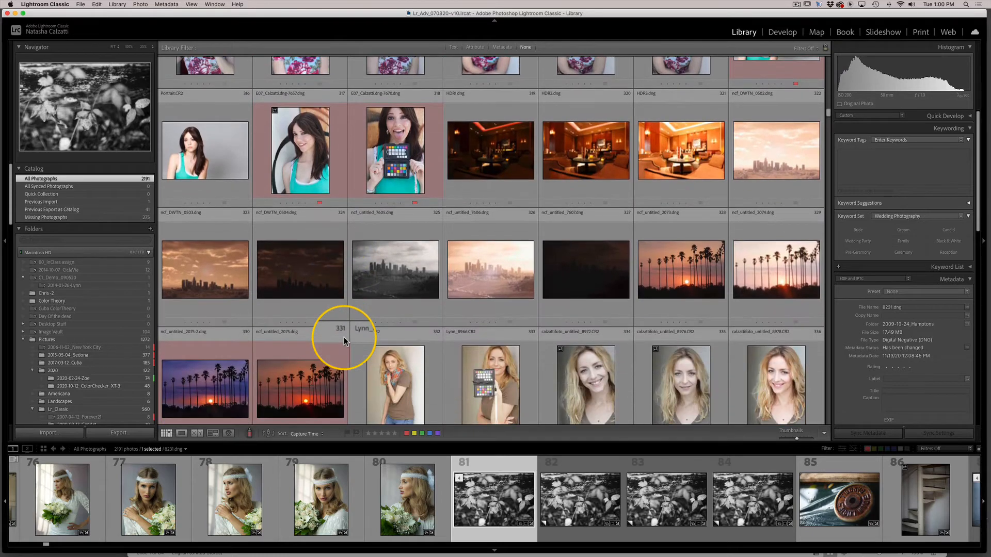
{"action": "scroll", "coordinate": [78, 349], "scroll_direction": "down", "scroll_amount": 5}
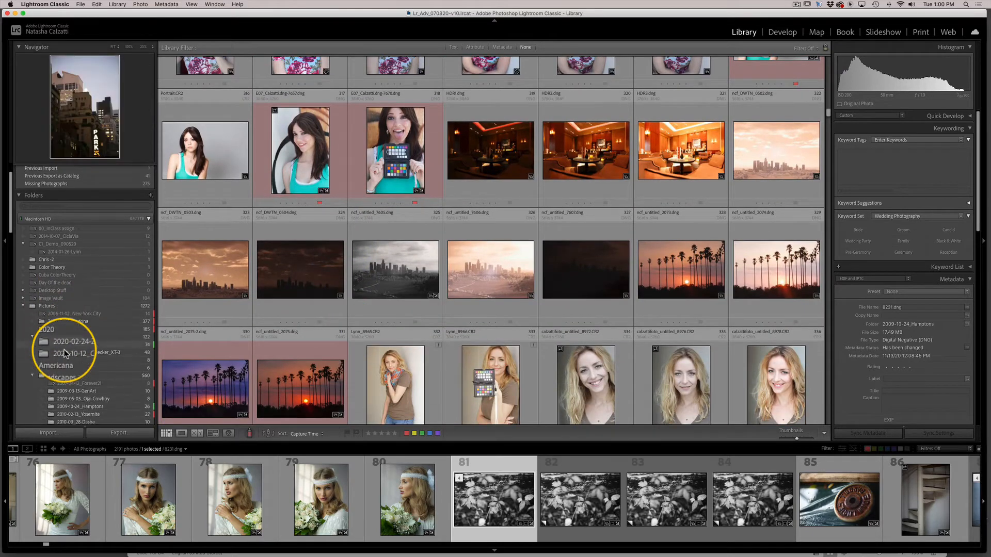
{"action": "scroll", "coordinate": [64, 351], "scroll_direction": "down", "scroll_amount": 2}
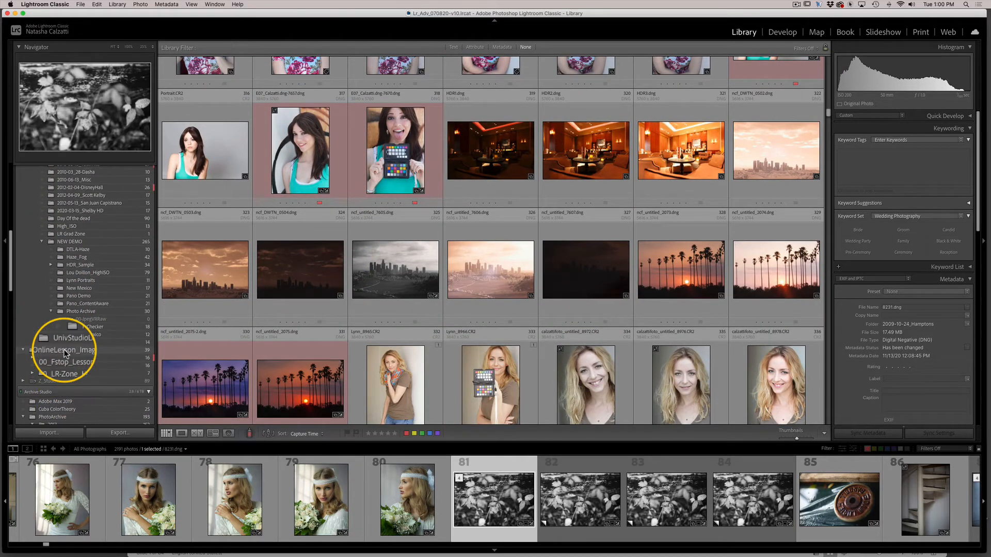
{"action": "scroll", "coordinate": [62, 330], "scroll_direction": "up", "scroll_amount": 1}
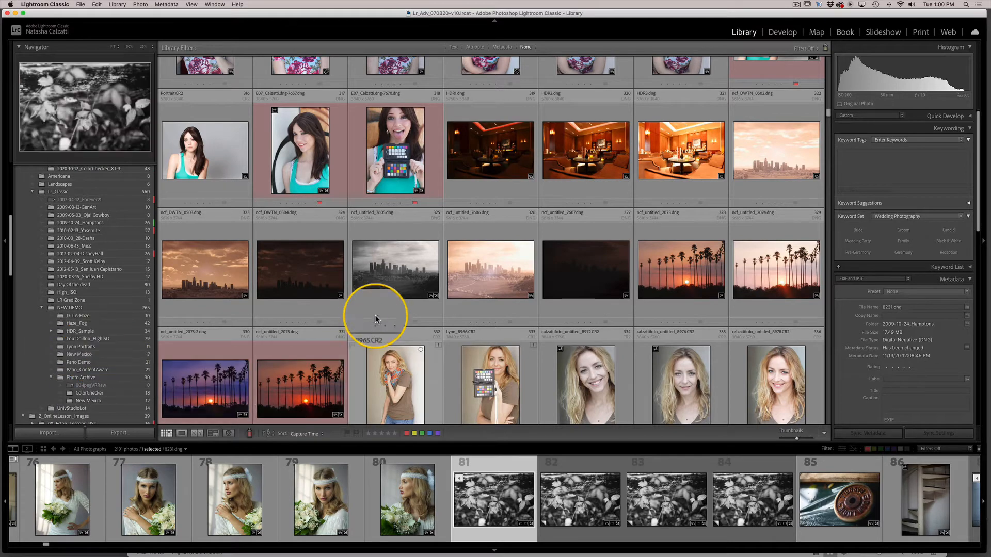
{"action": "scroll", "coordinate": [373, 315], "scroll_direction": "down", "scroll_amount": 3}
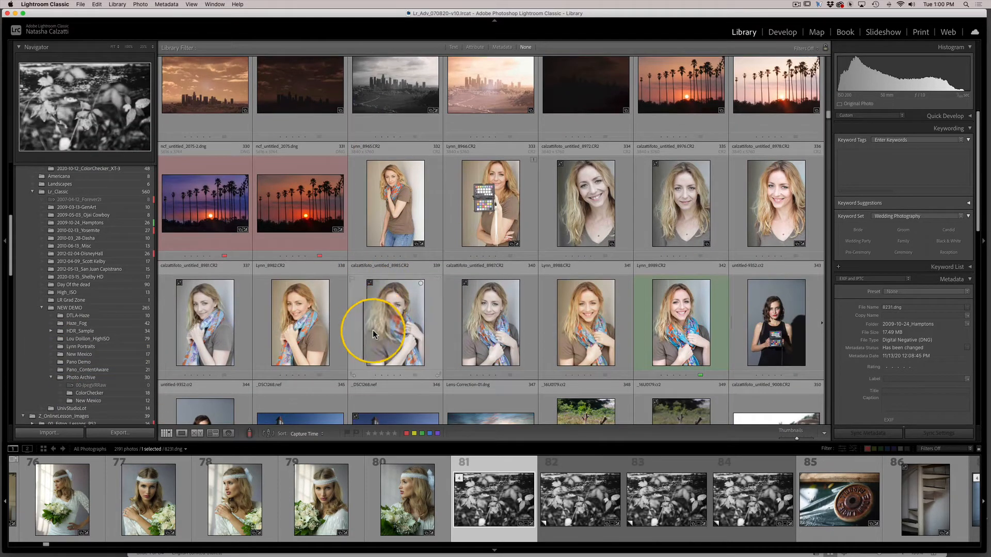
{"action": "left_click", "coordinate": [213, 208]}
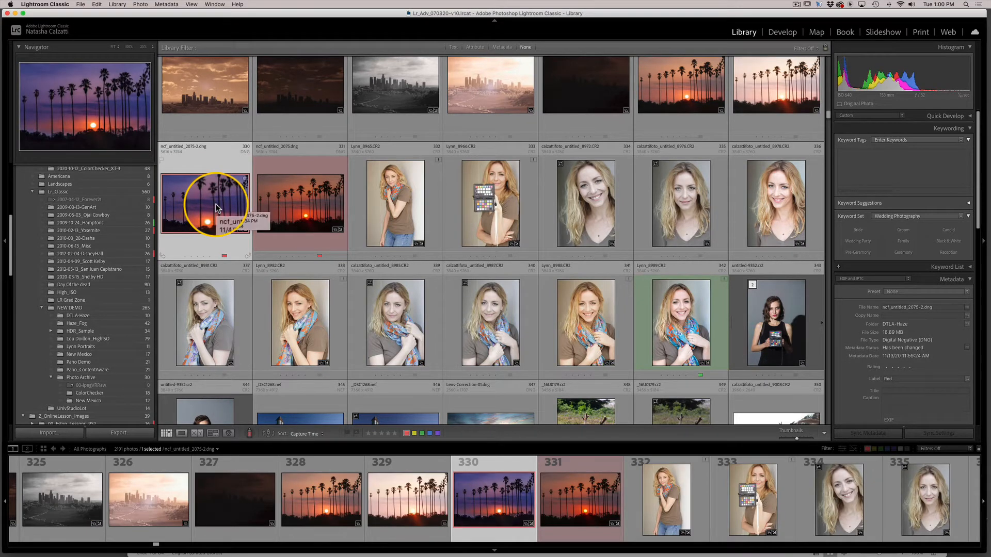
{"action": "key", "text": "b"}
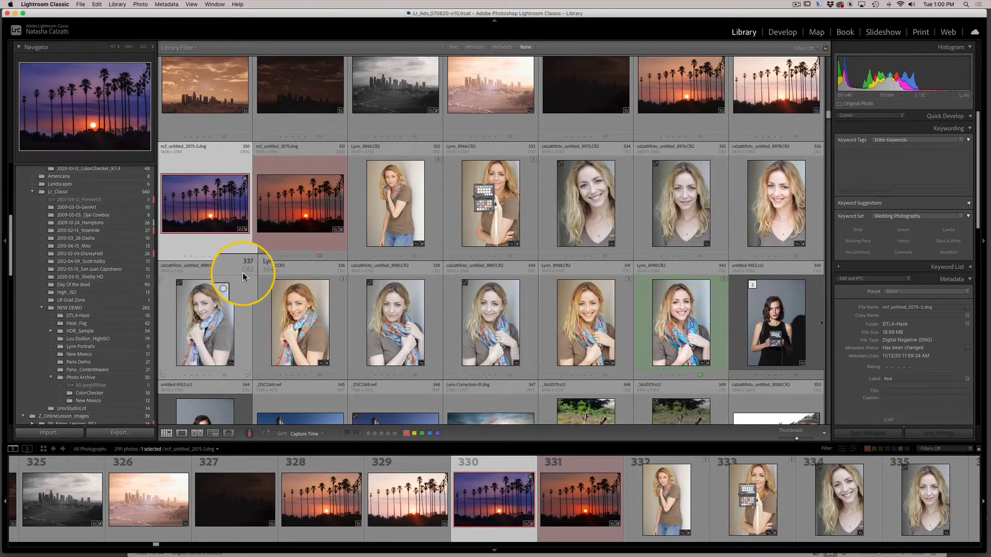
{"action": "key", "text": "b"}
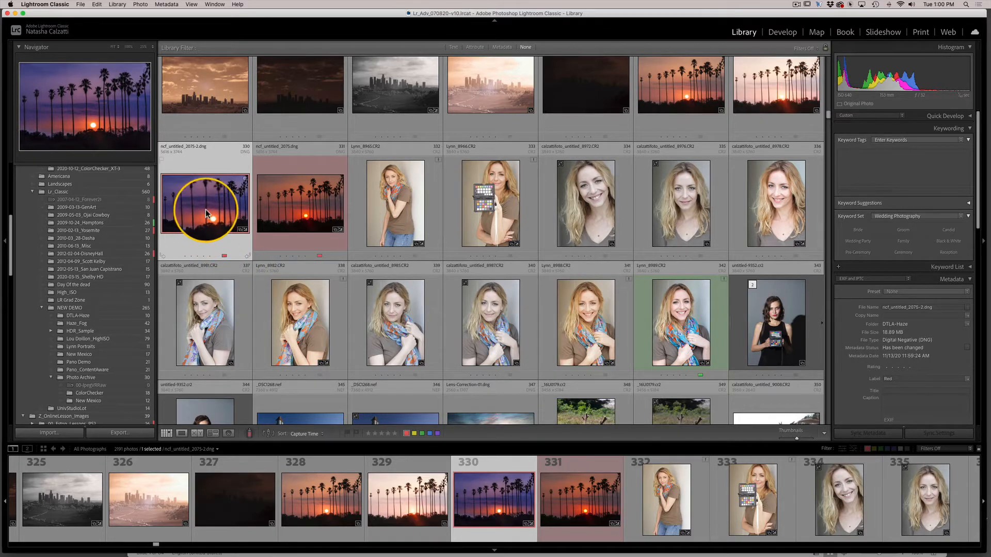
Step: Add the portrait in the second column of the scarf series to the target collection A03_Print Paper Sample-2
{"action": "left_click", "coordinate": [279, 312]}
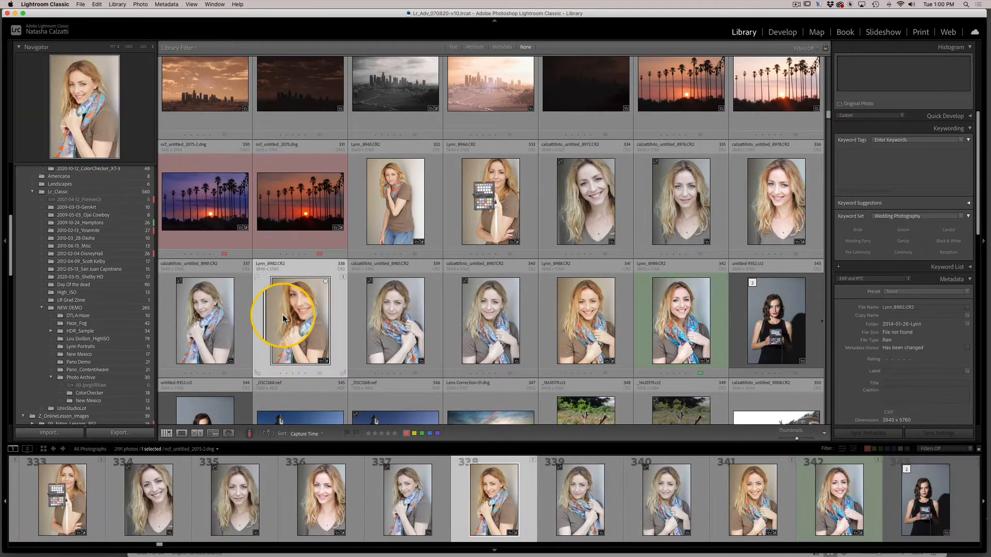
{"action": "key", "text": "b"}
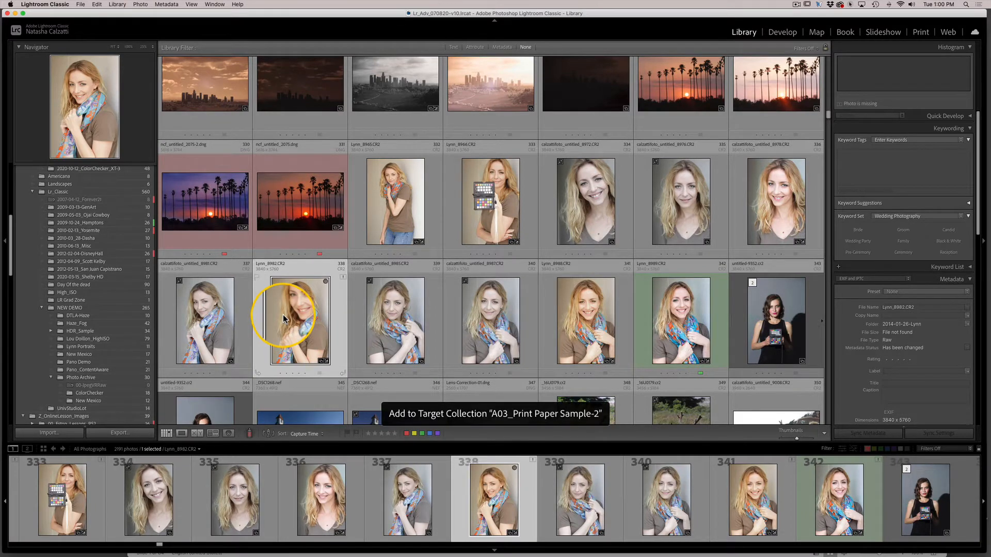
Step: Open the A03_Print Paper Sample collection and view its church photo and the portrait ncf_cuba_7528.CR2 enlarged
{"action": "scroll", "coordinate": [111, 338], "scroll_direction": "down", "scroll_amount": 10}
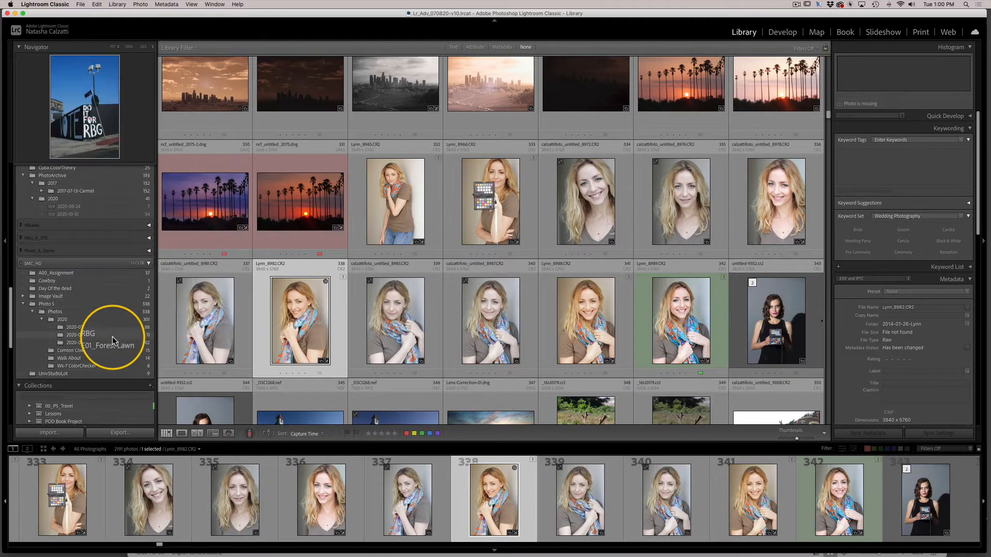
{"action": "scroll", "coordinate": [112, 340], "scroll_direction": "down", "scroll_amount": 7}
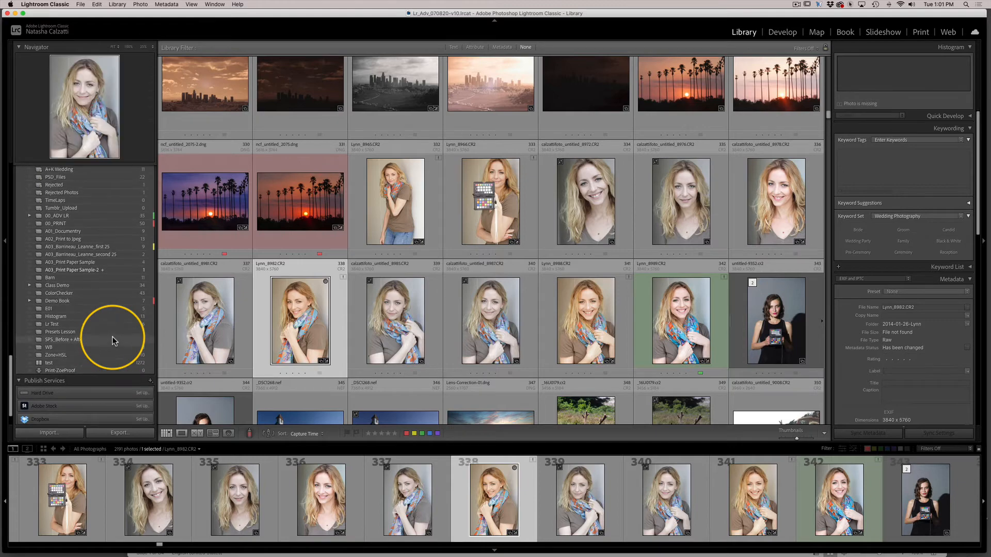
{"action": "left_click", "coordinate": [105, 263]}
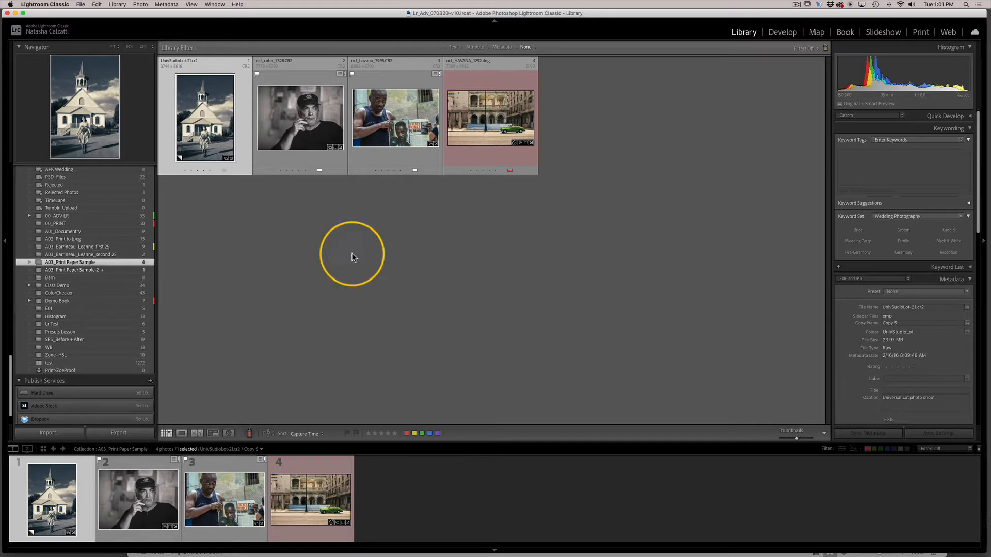
{"action": "double_click", "coordinate": [215, 145]}
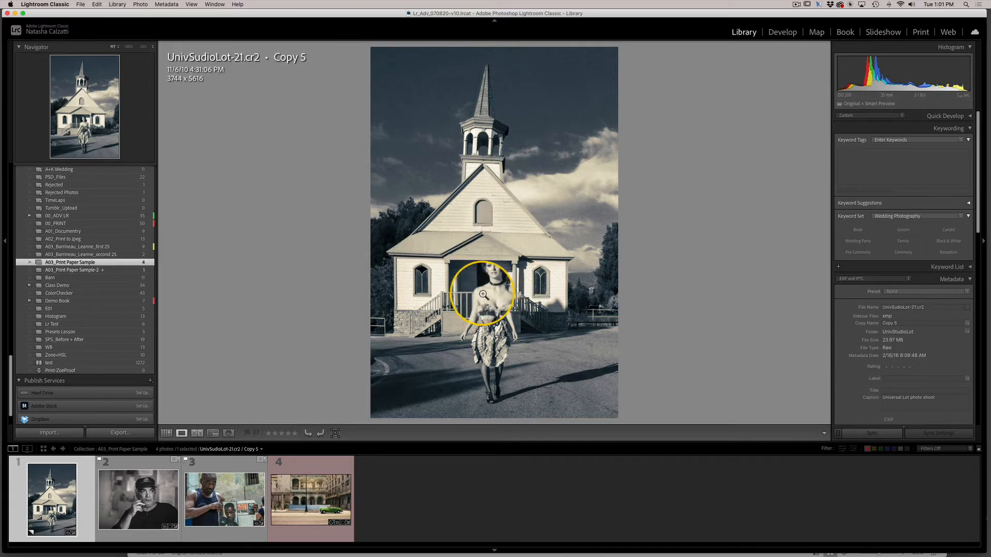
{"action": "key", "text": "Right"}
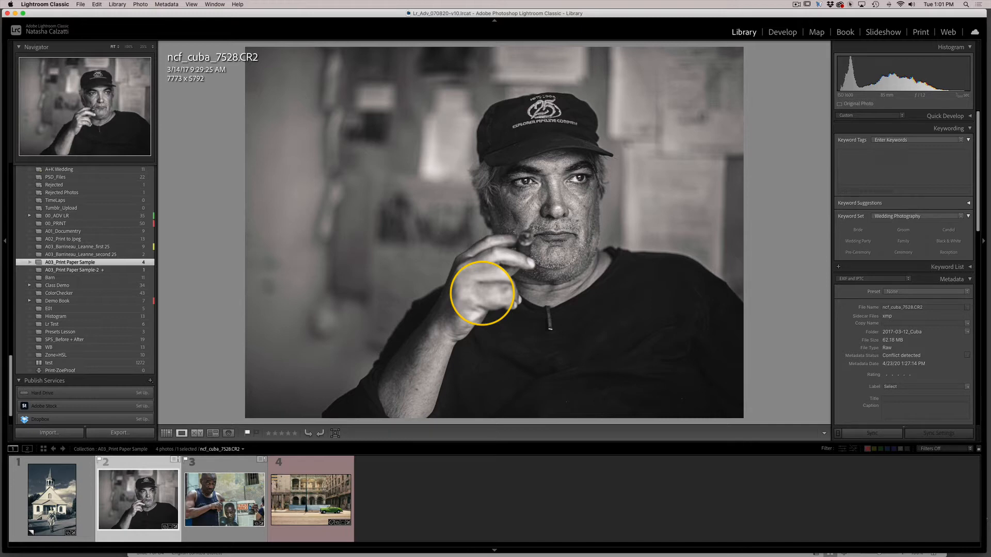
Step: View ncf_havana_7995.CR2 and ncf_HAVANA_1292.dng enlarged, going back and forth between the two photos
{"action": "key", "text": "Right"}
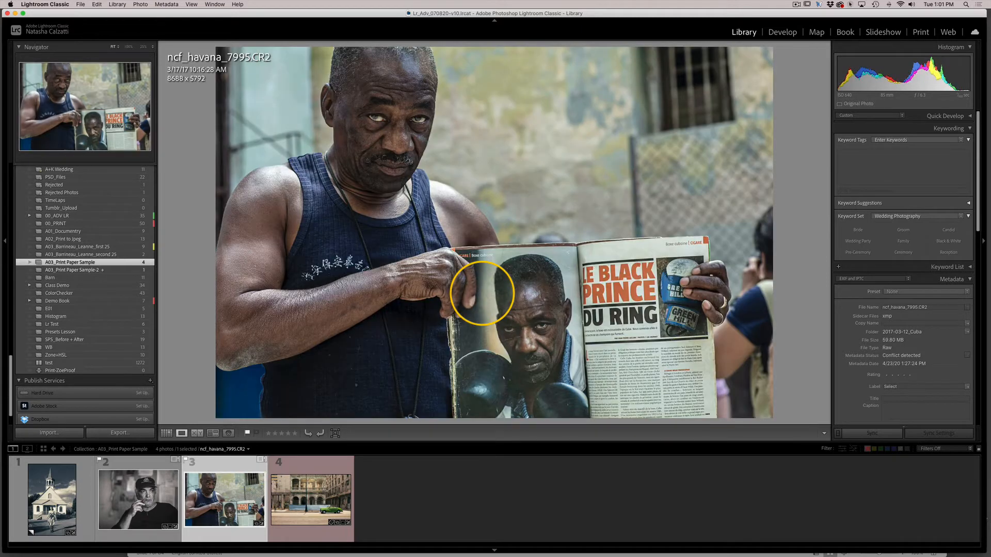
{"action": "key", "text": "Right"}
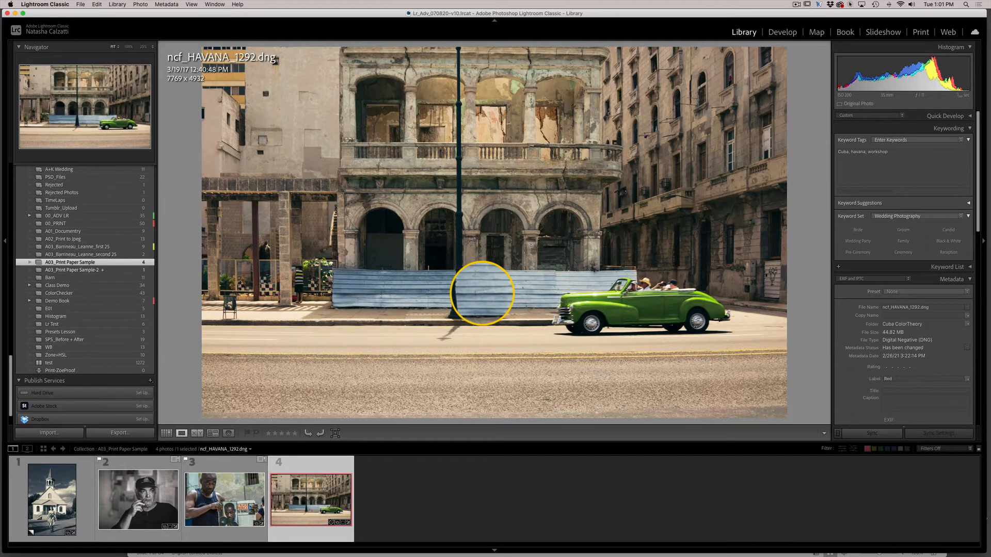
{"action": "key", "text": "Left"}
{"action": "key", "text": "Right"}
{"action": "key", "text": "Left"}
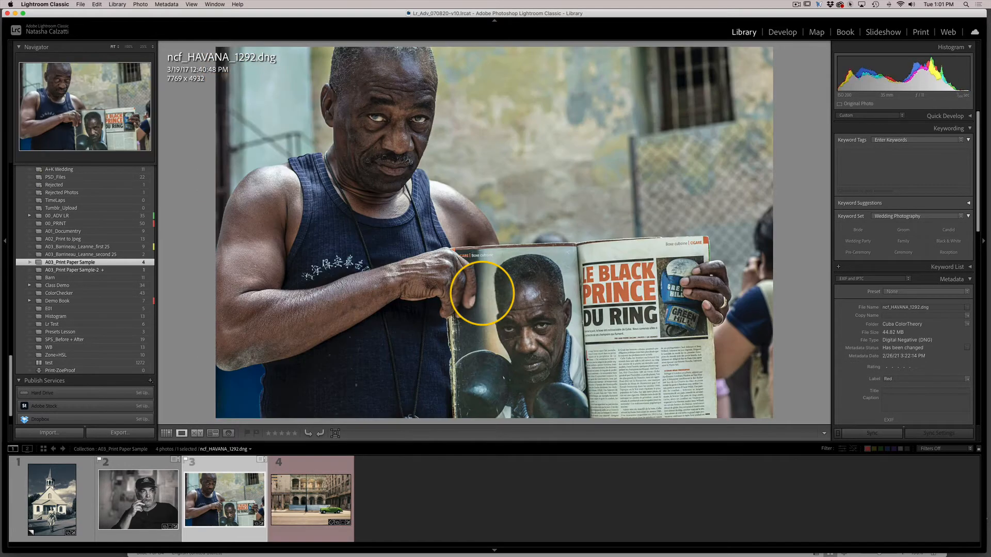
{"action": "key", "text": "Right"}
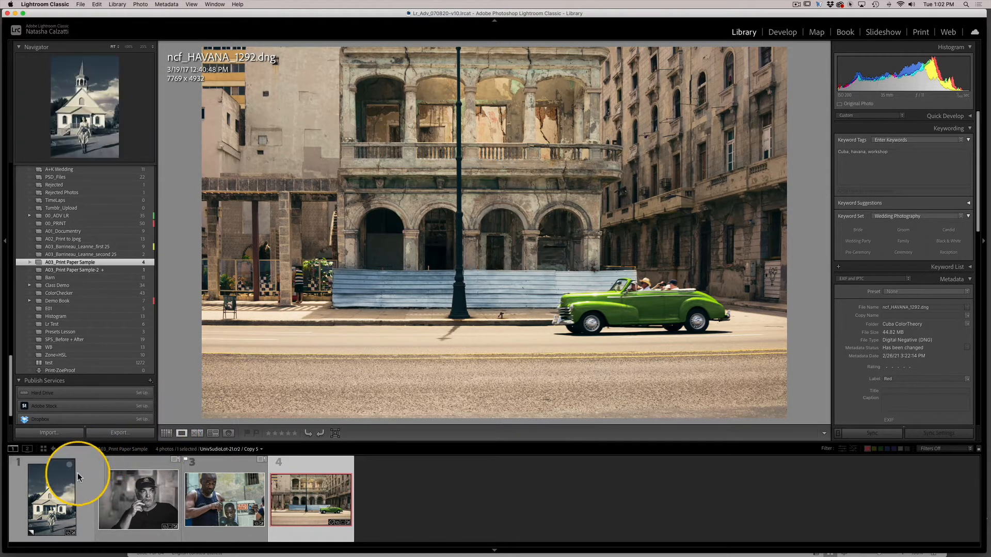
Step: Compare the church photo, the black-and-white portrait ncf_cuba_7528.CR2 and the green car photo in enlarged view
{"action": "left_click", "coordinate": [60, 484]}
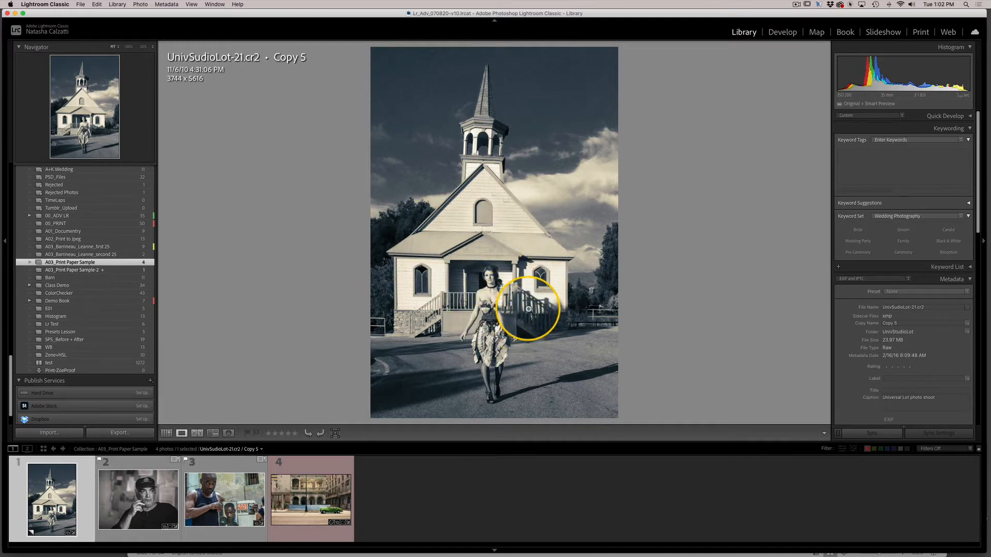
{"action": "key", "text": "Right"}
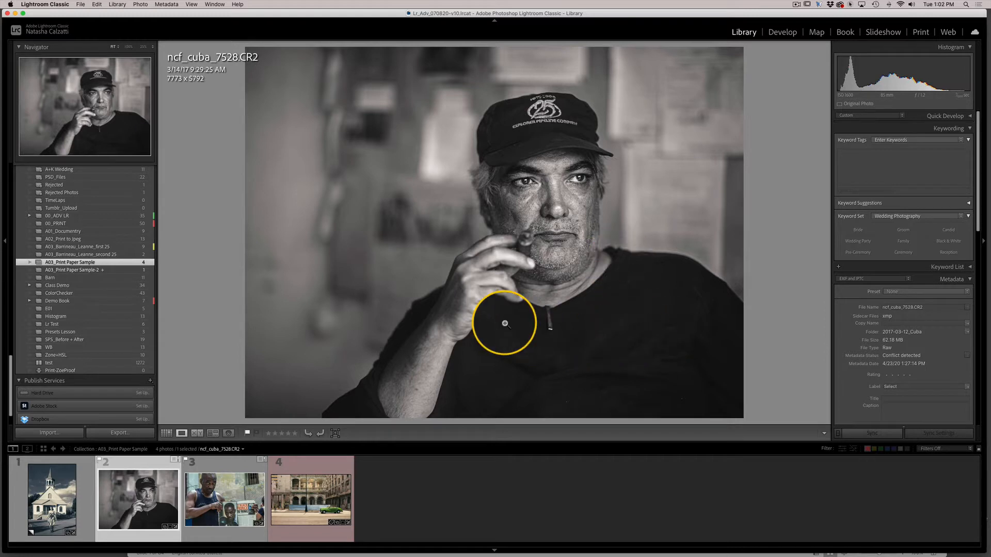
{"action": "left_click", "coordinate": [48, 480]}
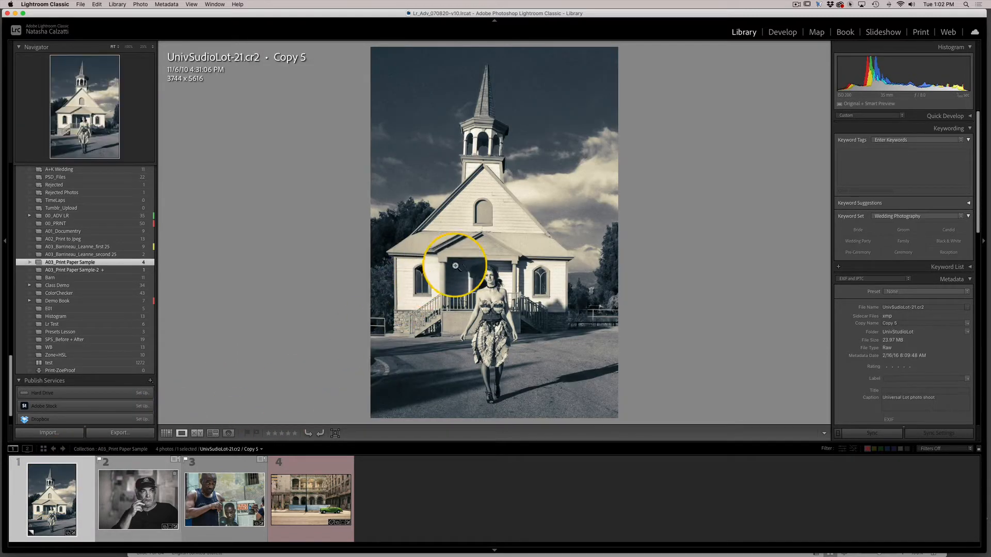
{"action": "left_click", "coordinate": [144, 512]}
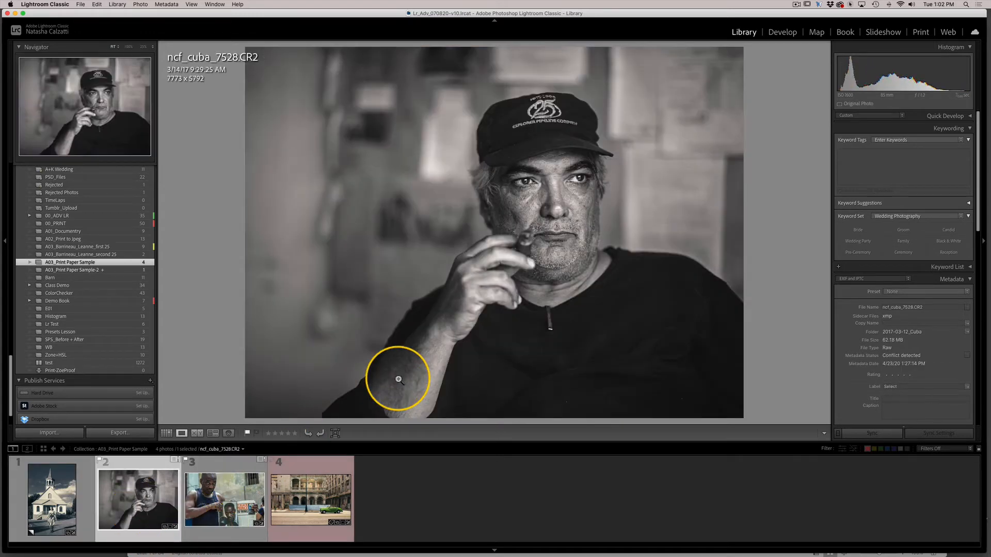
{"action": "left_click", "coordinate": [287, 505]}
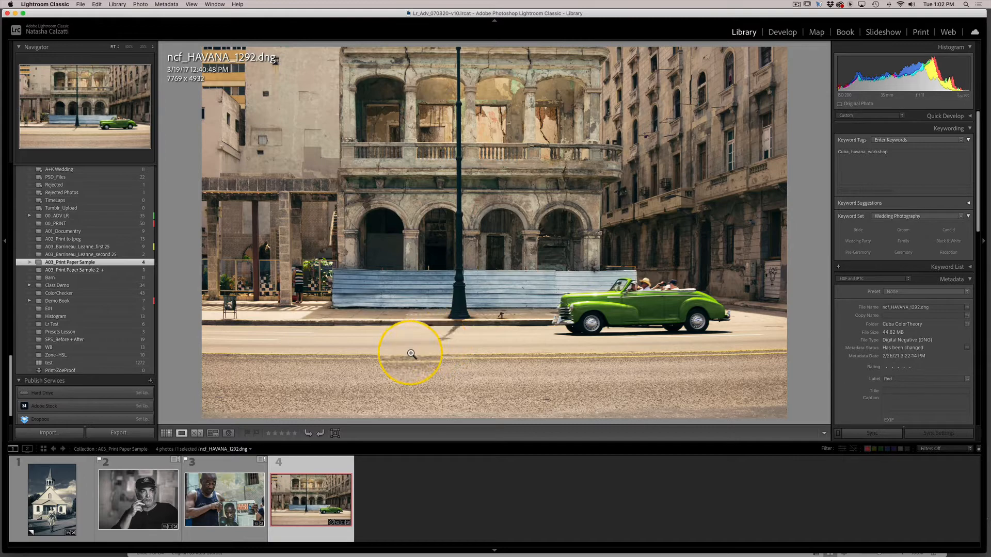
Step: Switch to the Develop module and inspect the crop of ncf_cuba_7528.CR2 without changing it
{"action": "left_click", "coordinate": [783, 32]}
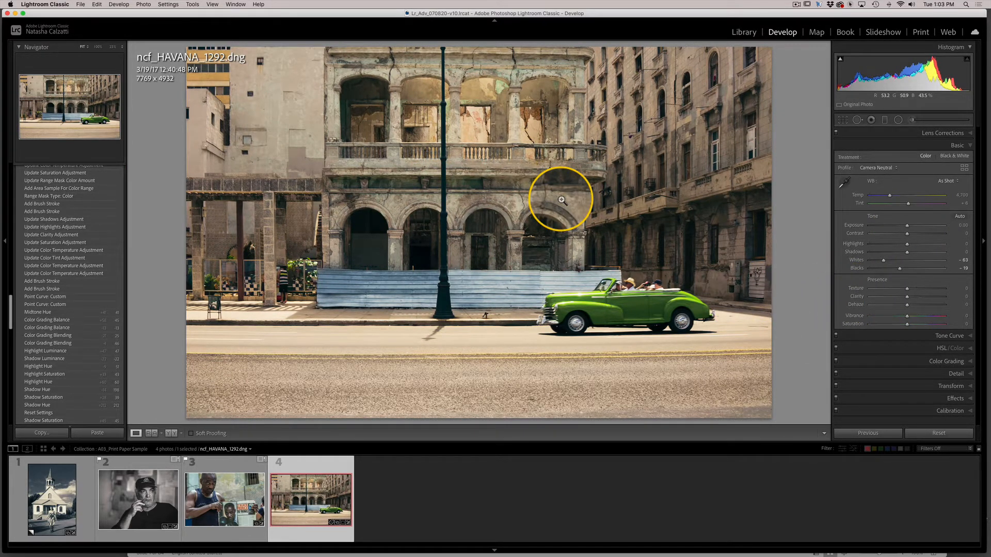
{"action": "left_click", "coordinate": [118, 497]}
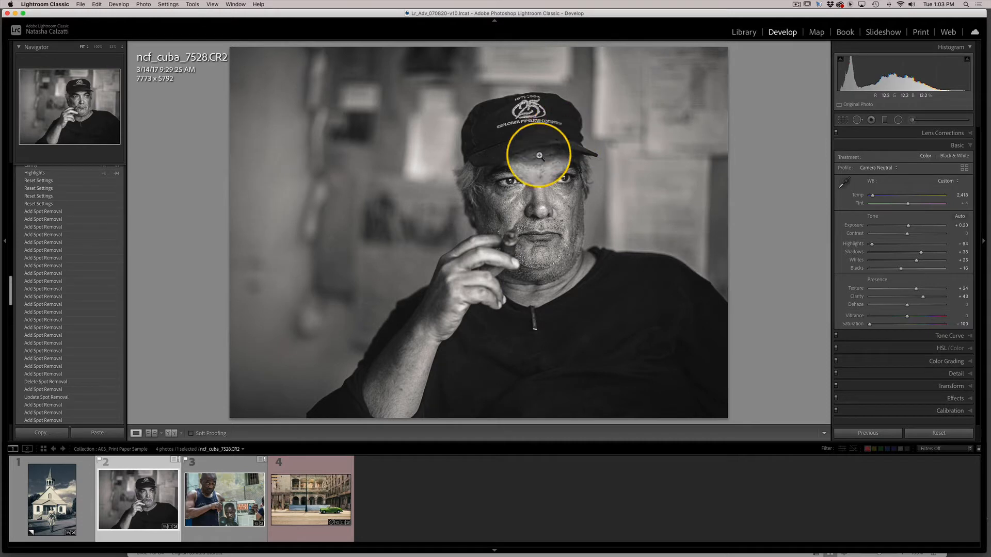
{"action": "left_click", "coordinate": [843, 119]}
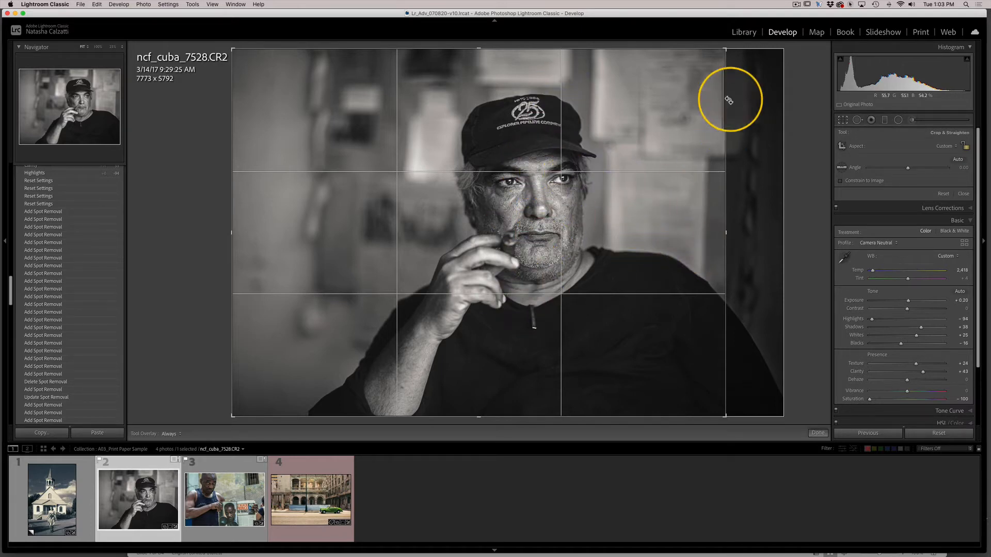
{"action": "left_click", "coordinate": [818, 433]}
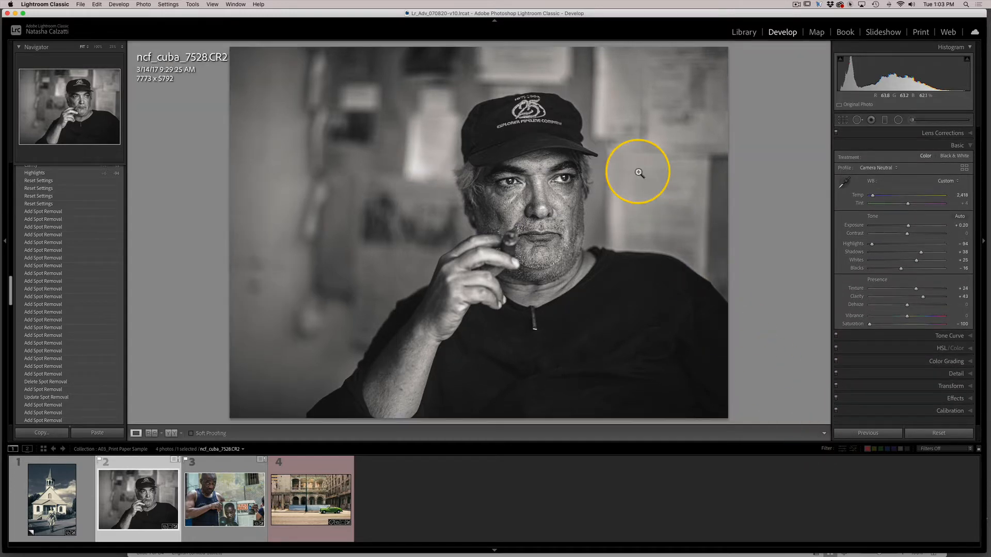
Step: Open the Print module and choose US Letter paper with portrait orientation in the page setup
{"action": "left_click", "coordinate": [921, 34]}
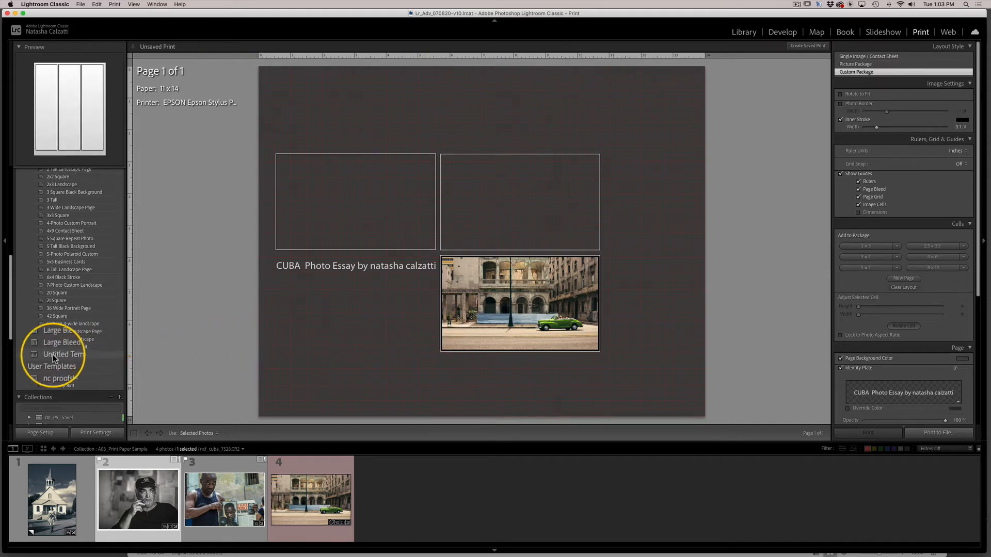
{"action": "scroll", "coordinate": [56, 354], "scroll_direction": "down", "scroll_amount": 5}
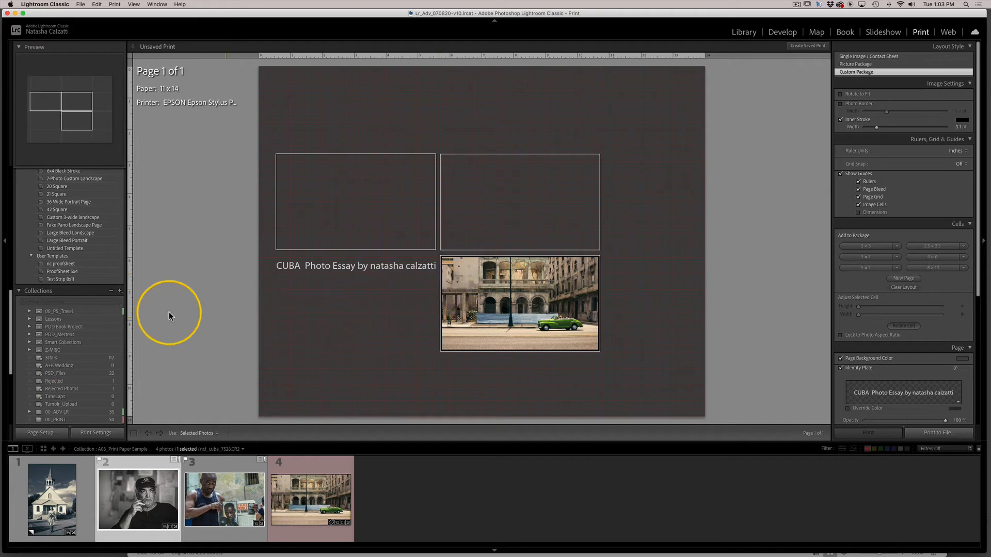
{"action": "scroll", "coordinate": [76, 313], "scroll_direction": "down", "scroll_amount": 5}
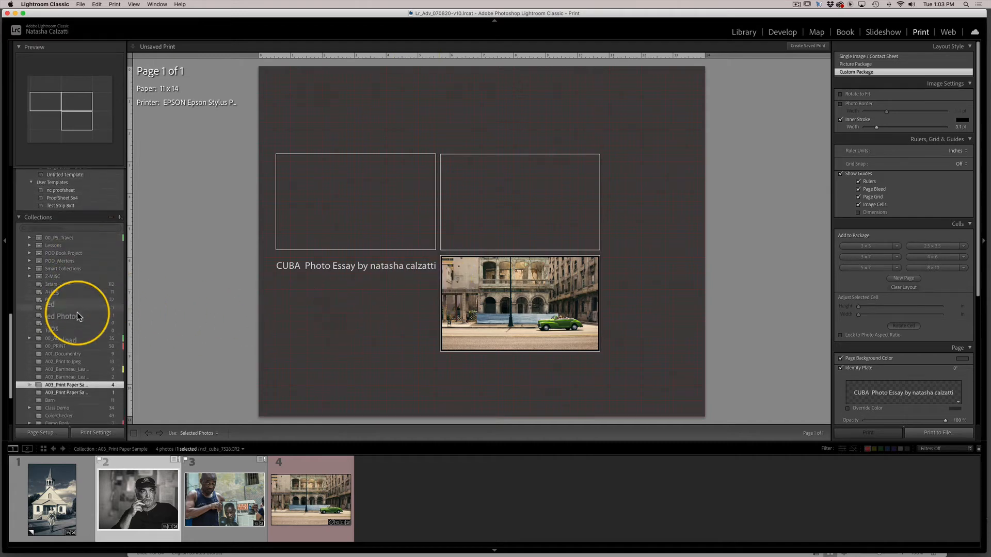
{"action": "left_click", "coordinate": [34, 433]}
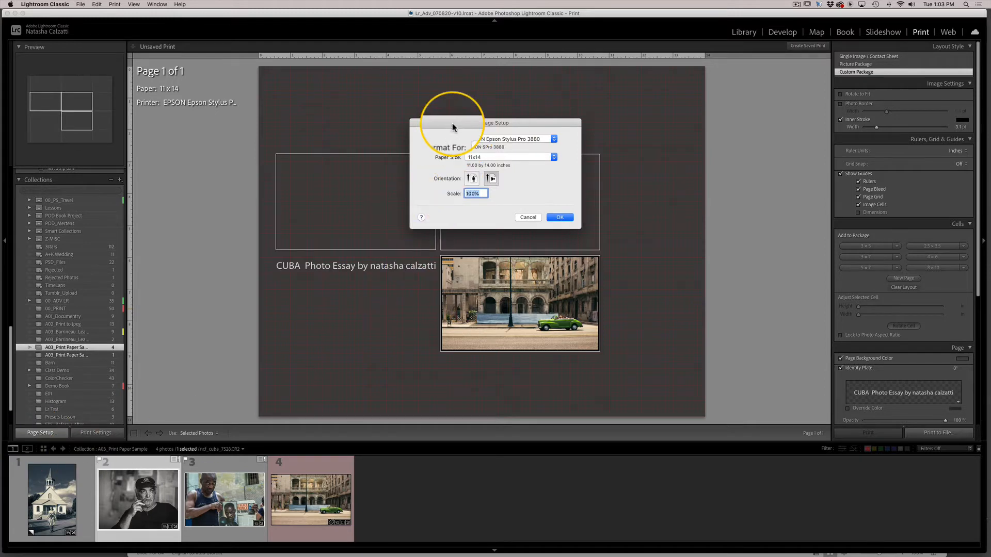
{"action": "left_click", "coordinate": [541, 157]}
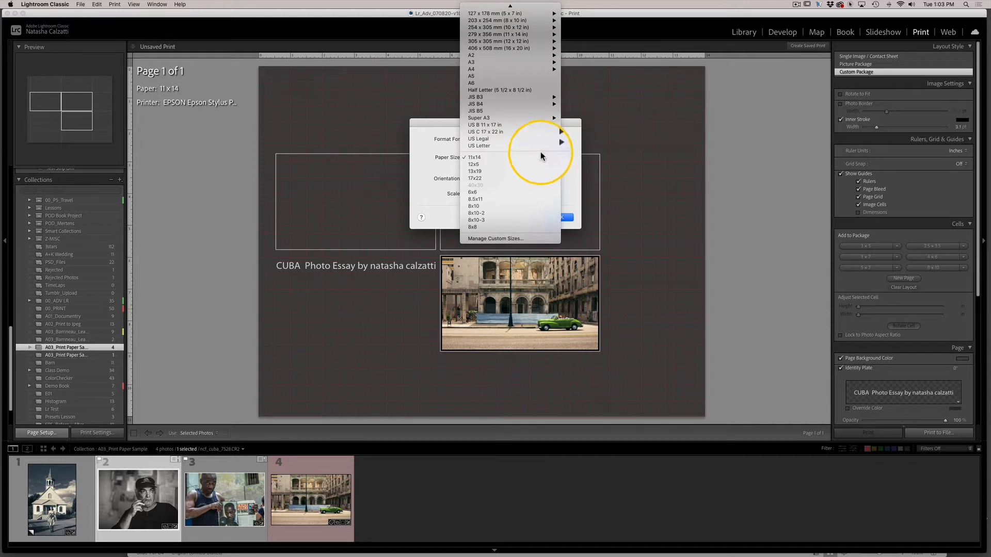
{"action": "mouse_move", "coordinate": [539, 149]}
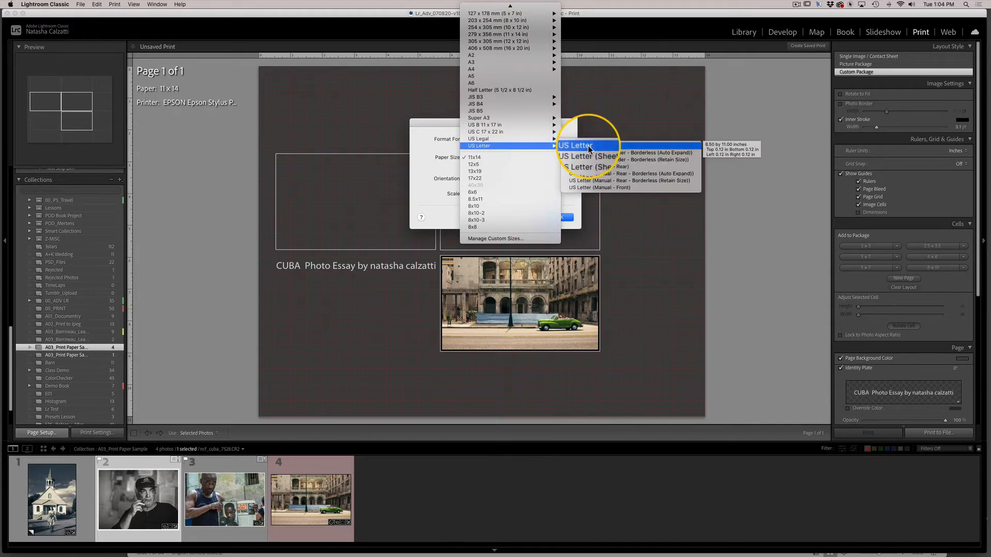
{"action": "left_click", "coordinate": [688, 147]}
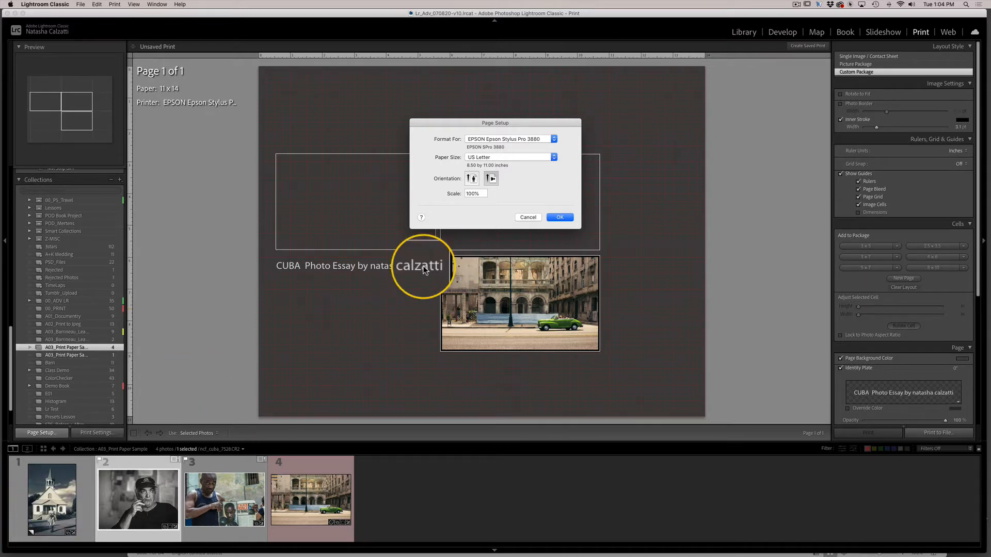
{"action": "left_click", "coordinate": [471, 178]}
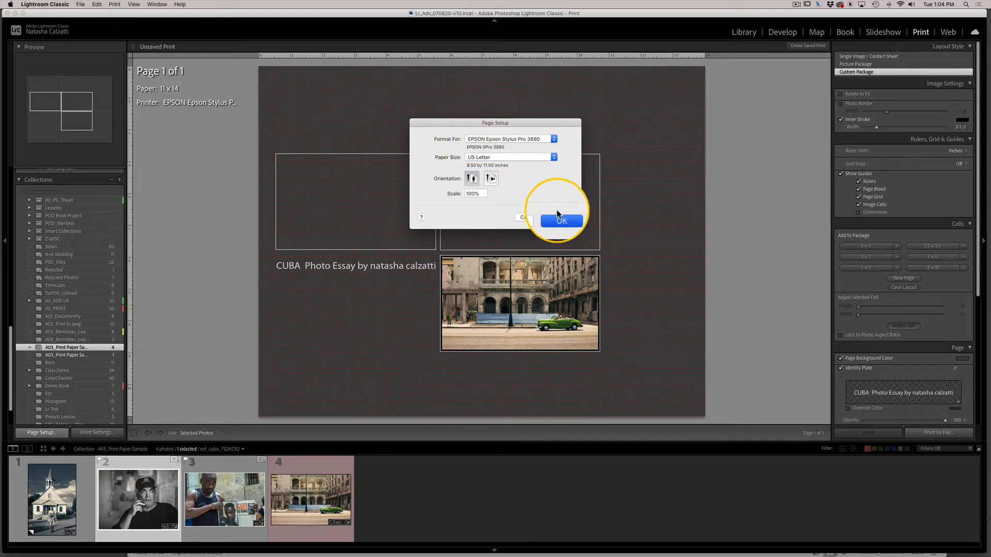
Step: Format the page for Any Printer with US Letter paper and apply the page setup
{"action": "left_click", "coordinate": [489, 142]}
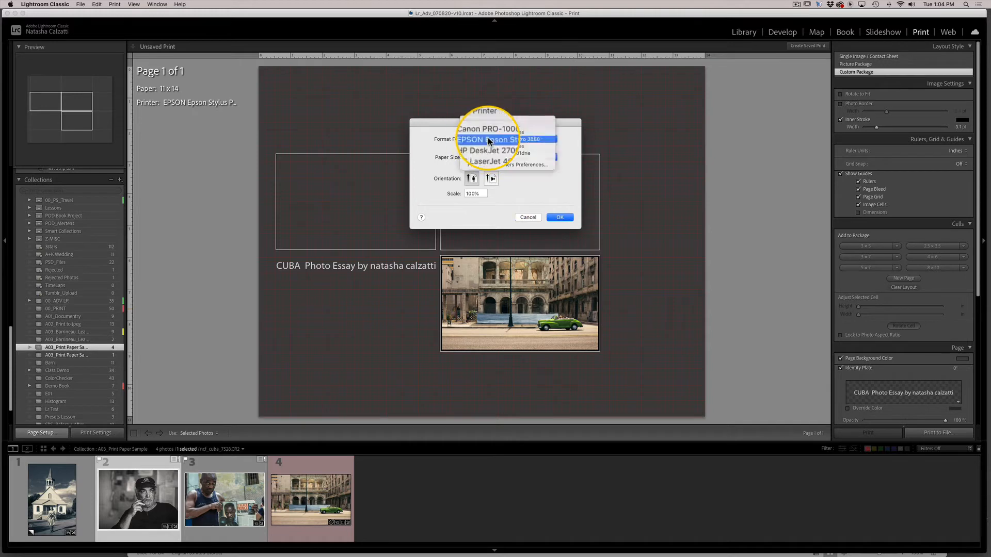
{"action": "left_click", "coordinate": [489, 140]}
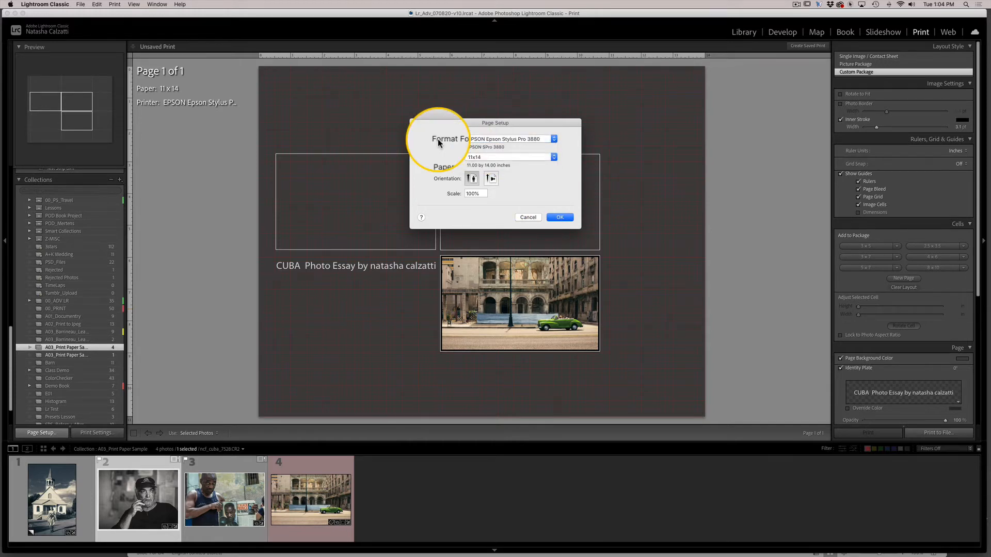
{"action": "left_click", "coordinate": [481, 139]}
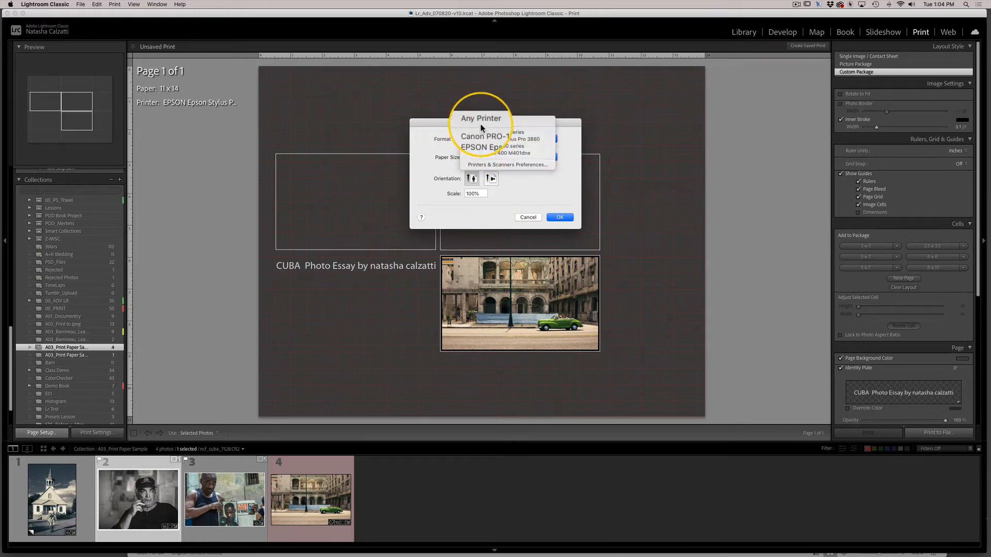
{"action": "left_click", "coordinate": [481, 126]}
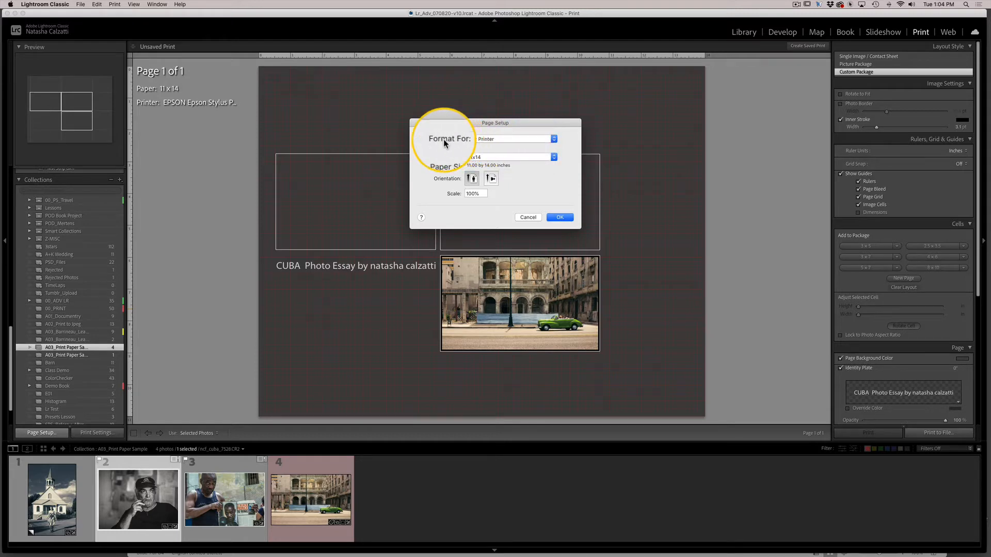
{"action": "left_click", "coordinate": [484, 157]}
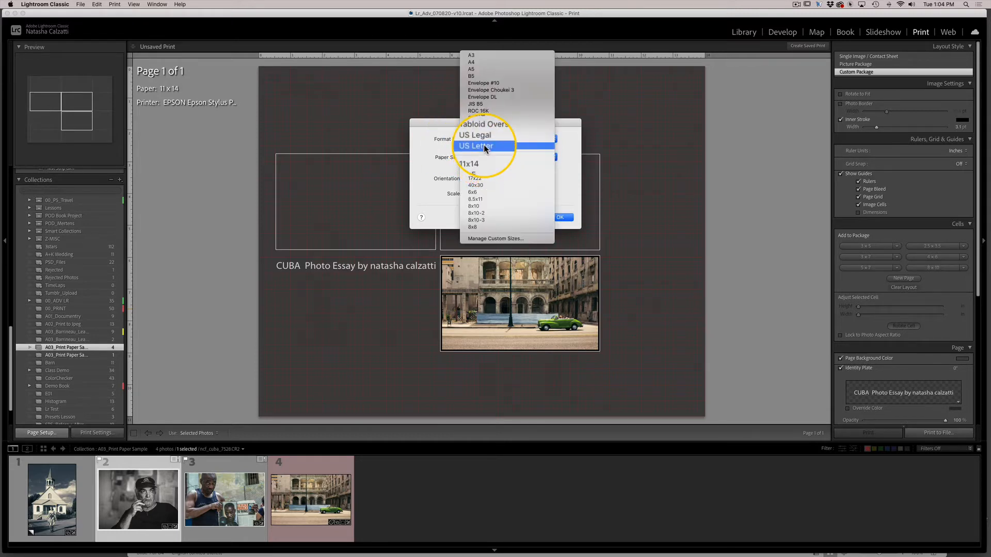
{"action": "left_click", "coordinate": [485, 147]}
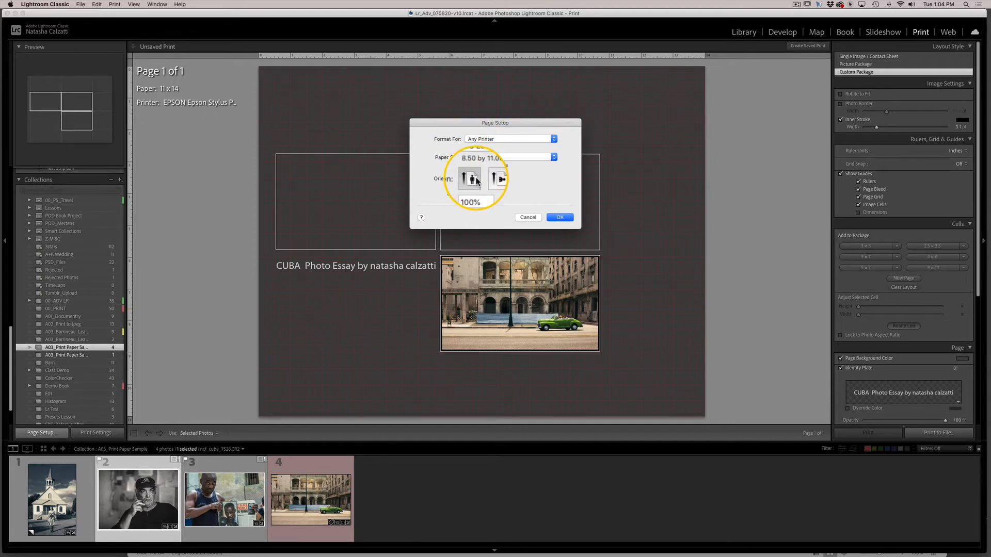
{"action": "left_click", "coordinate": [561, 217]}
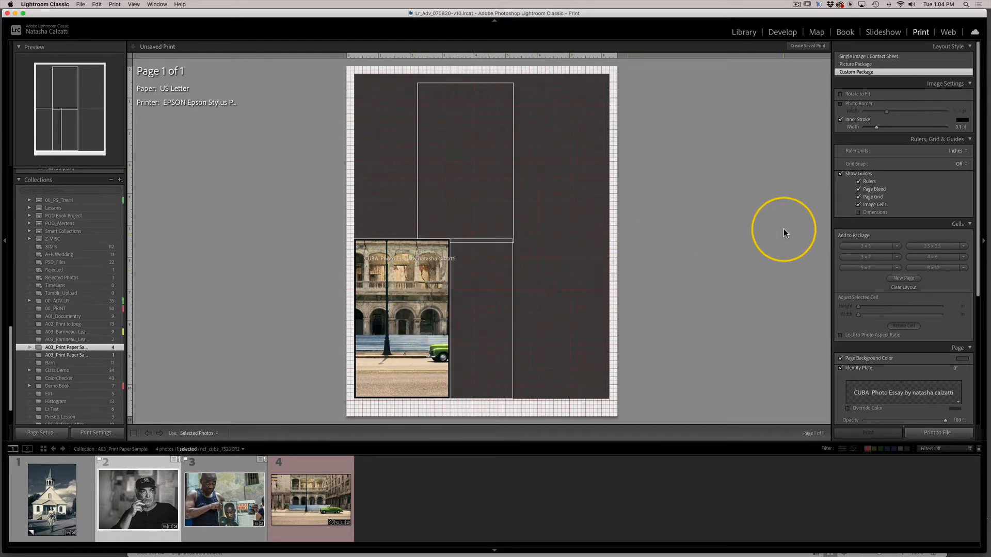
Step: Change the layout style to Single Image / Contact Sheet and place the church photo on the page
{"action": "left_click", "coordinate": [930, 72]}
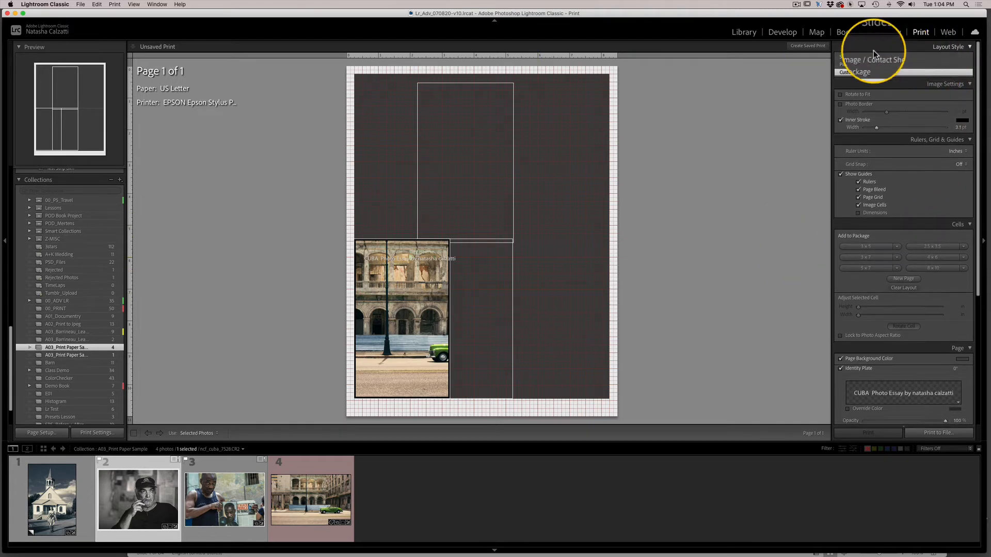
{"action": "left_click", "coordinate": [846, 57]}
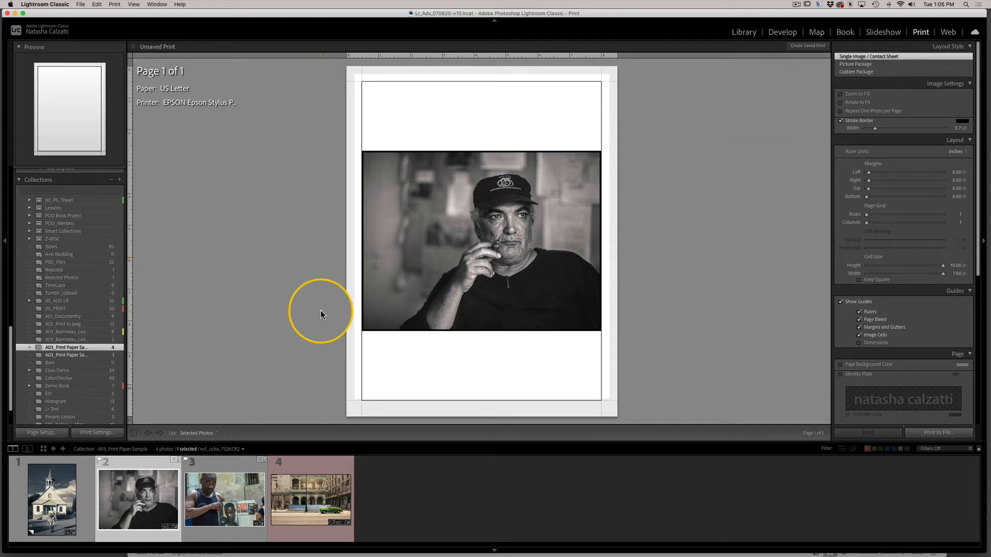
{"action": "left_click", "coordinate": [52, 497]}
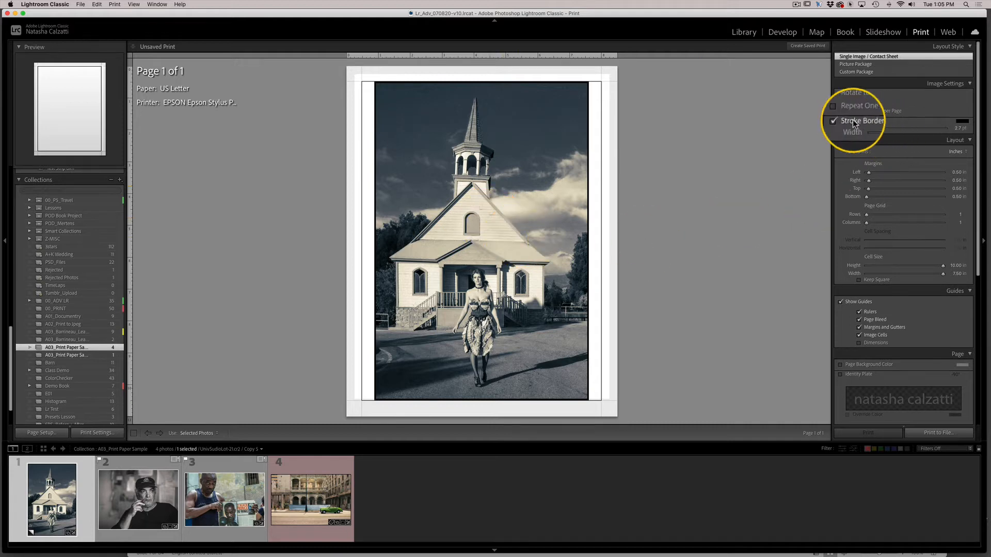
Step: Turn off the stroke border and try Zoom to Fill on the church photo, leaving it off
{"action": "left_click", "coordinate": [844, 120]}
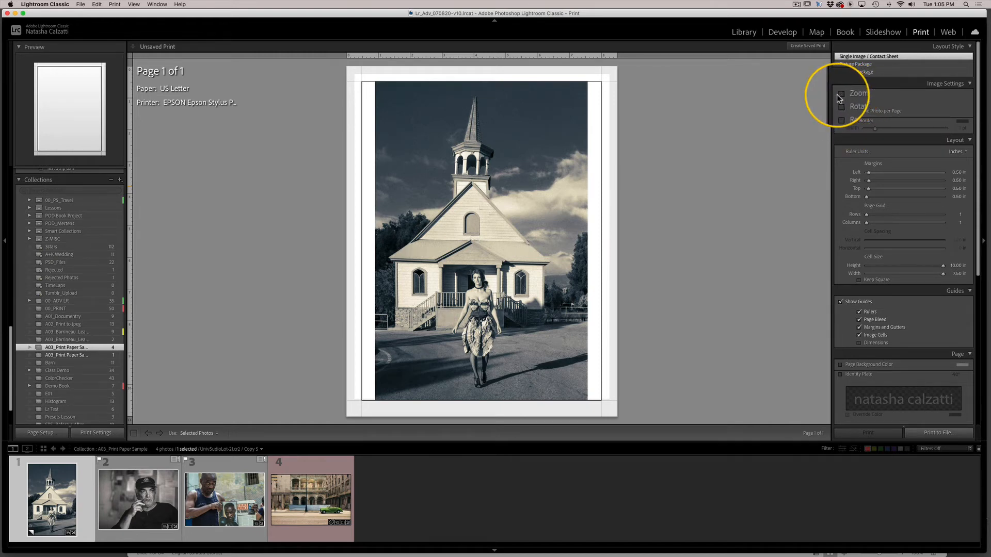
{"action": "left_click", "coordinate": [841, 95]}
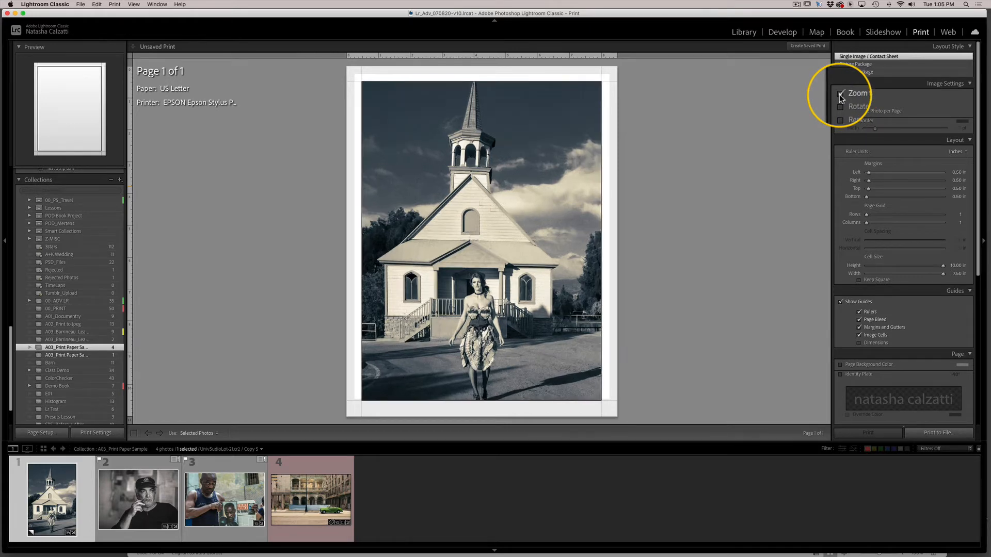
{"action": "left_click", "coordinate": [839, 95]}
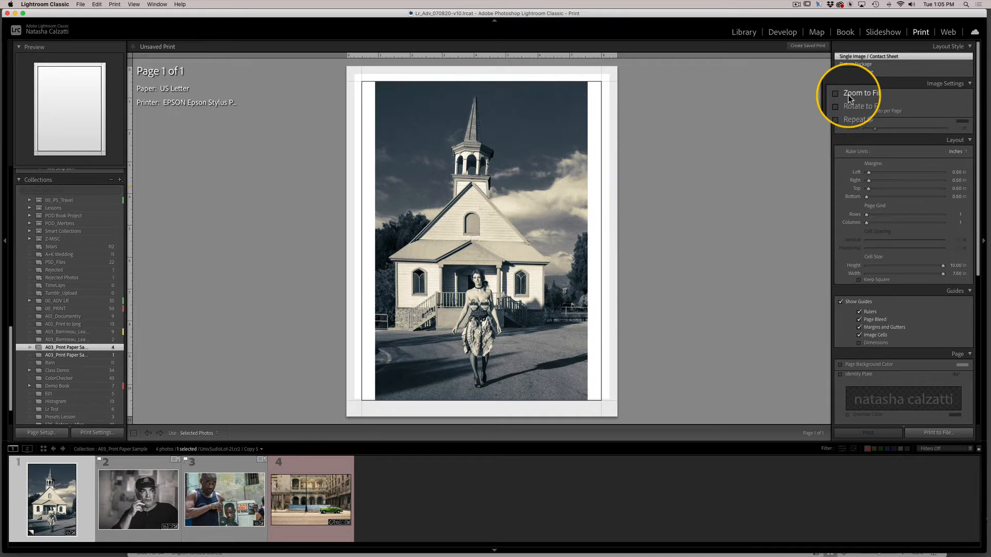
Step: Set the left, right and top page margins to 0.50 in and try 0.5 in for the bottom margin
{"action": "left_click", "coordinate": [955, 172]}
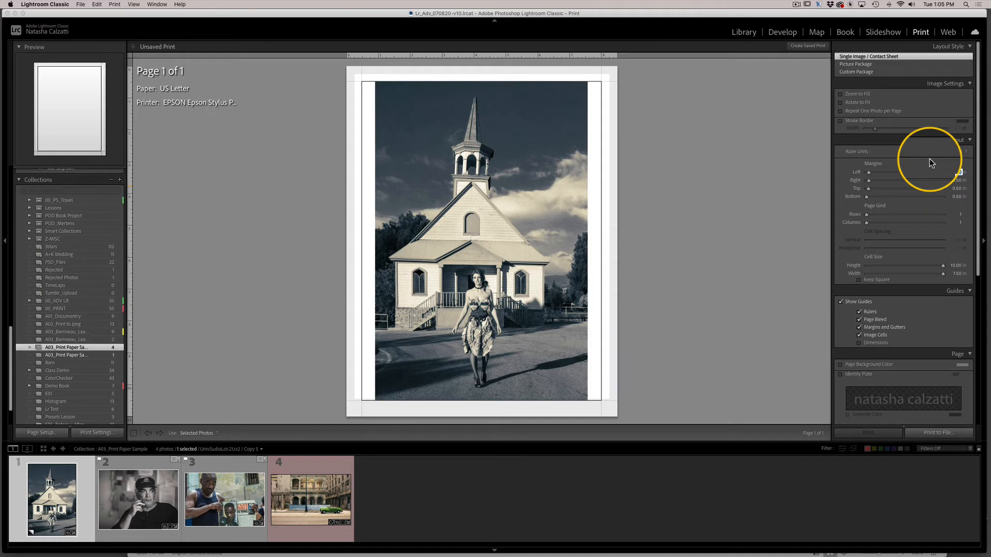
{"action": "key", "text": "BackSpace"}
{"action": "key", "text": "Tab"}
{"action": "key", "text": "BackSpace"}
{"action": "type", "text": ".5"}
{"action": "key", "text": "Tab"}
{"action": "type", "text": ".5"}
{"action": "key", "text": "Tab"}
{"action": "type", "text": ".5"}
{"action": "key", "text": "Tab"}
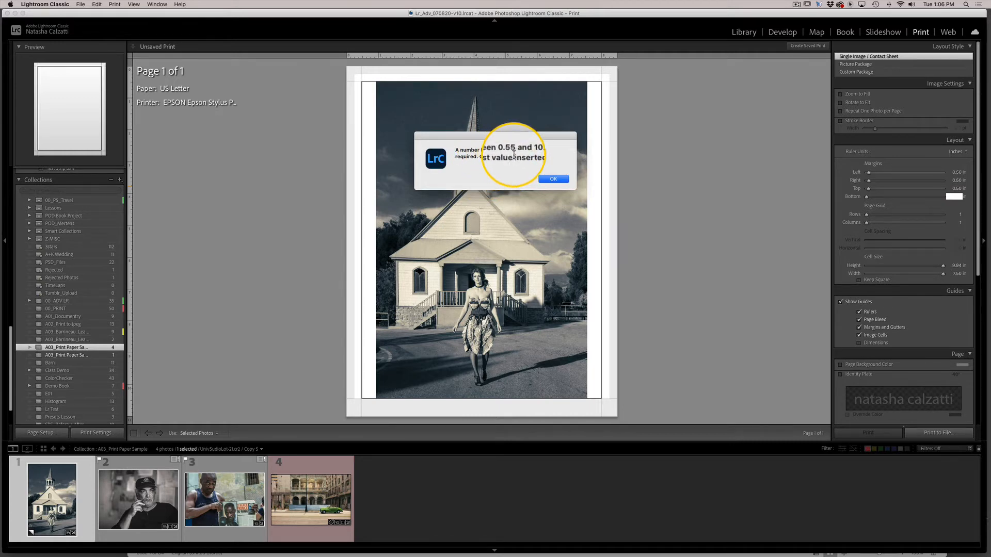
{"action": "left_click", "coordinate": [553, 179]}
{"action": "left_click", "coordinate": [958, 197]}
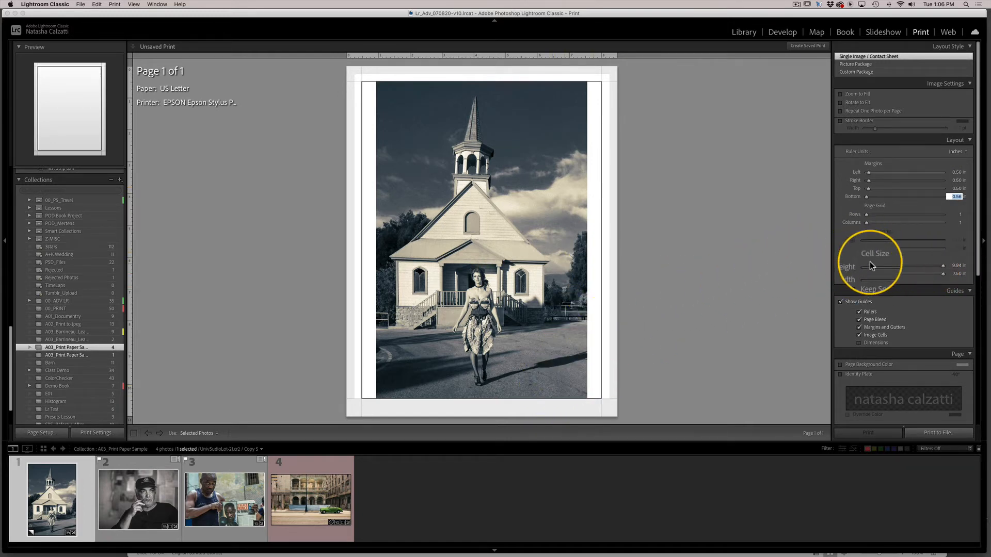
Step: Try Zoom to Fill on the church photo within the new margins and turn it back off
{"action": "left_click", "coordinate": [943, 266]}
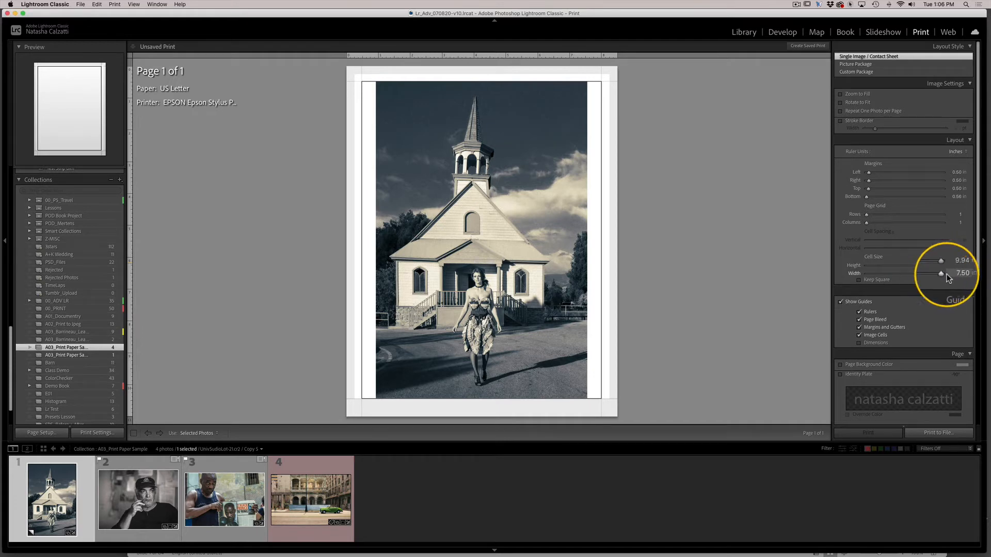
{"action": "left_click_drag", "start_coordinate": [943, 267], "coordinate": [961, 274]}
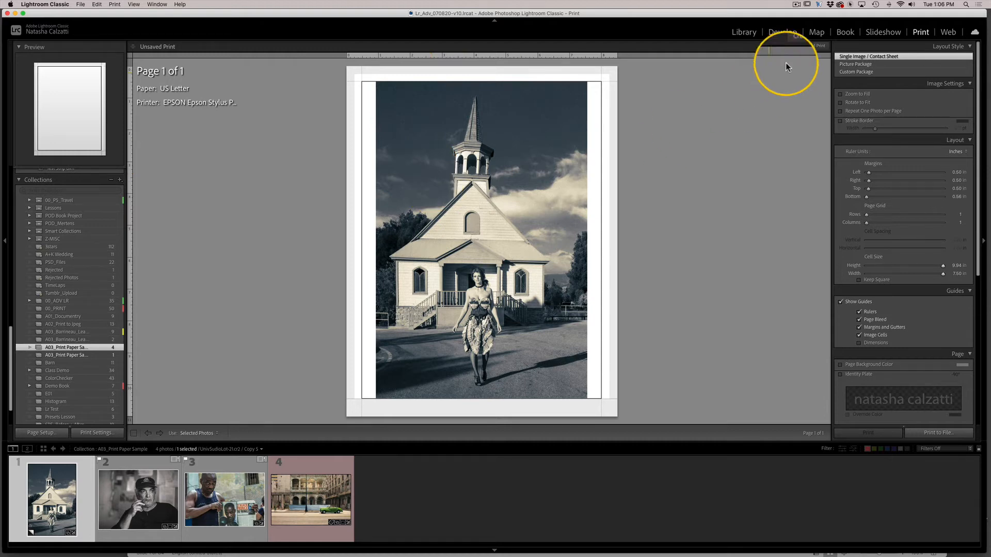
{"action": "left_click", "coordinate": [840, 95]}
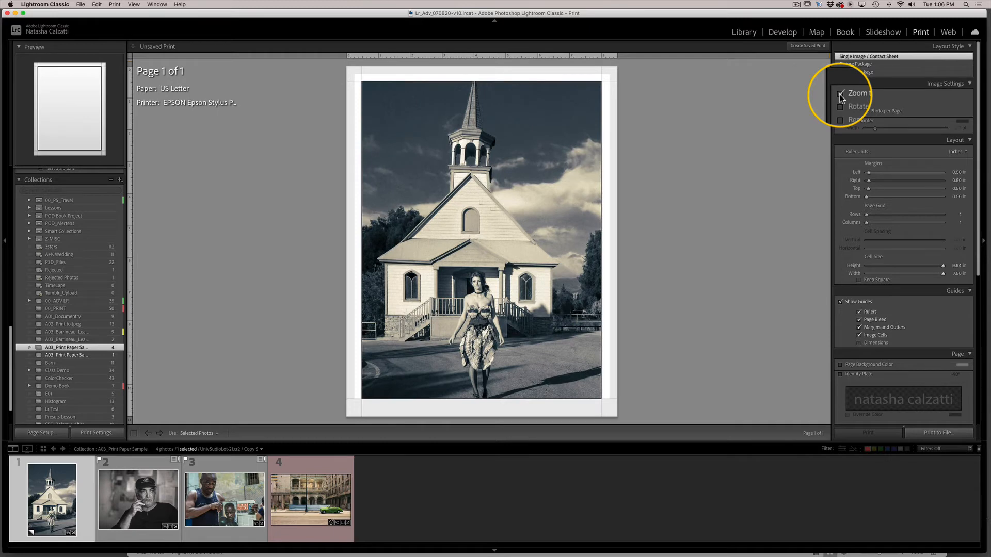
{"action": "left_click", "coordinate": [840, 94]}
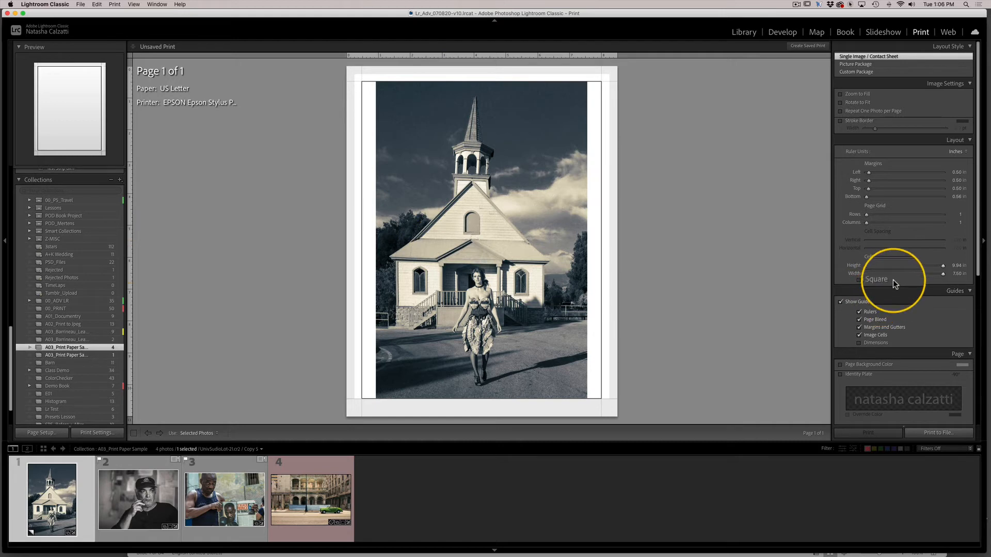
Step: Collapse the Page and Guides settings to bring the Print Job settings closer to the layout options
{"action": "scroll", "coordinate": [897, 291], "scroll_direction": "down", "scroll_amount": 3}
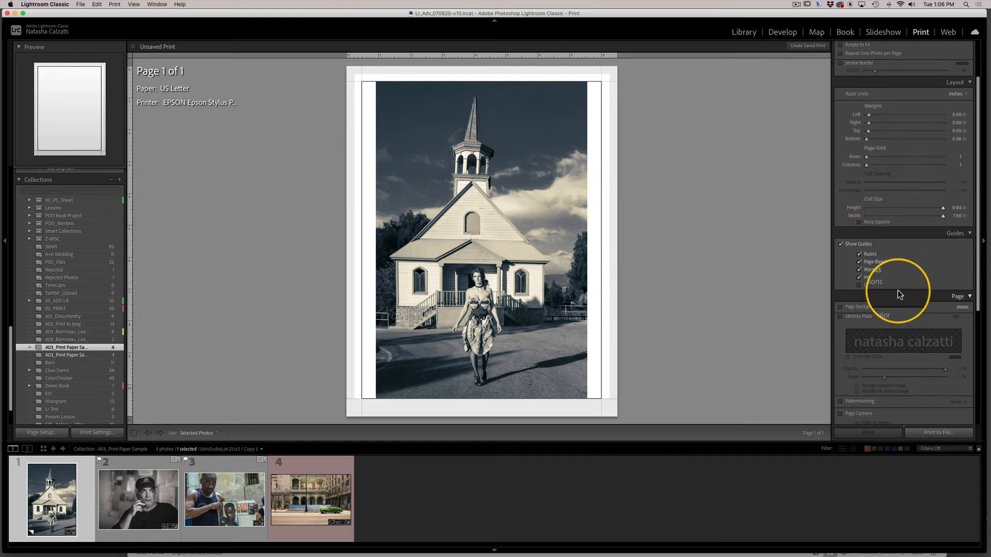
{"action": "scroll", "coordinate": [898, 292], "scroll_direction": "down", "scroll_amount": 6}
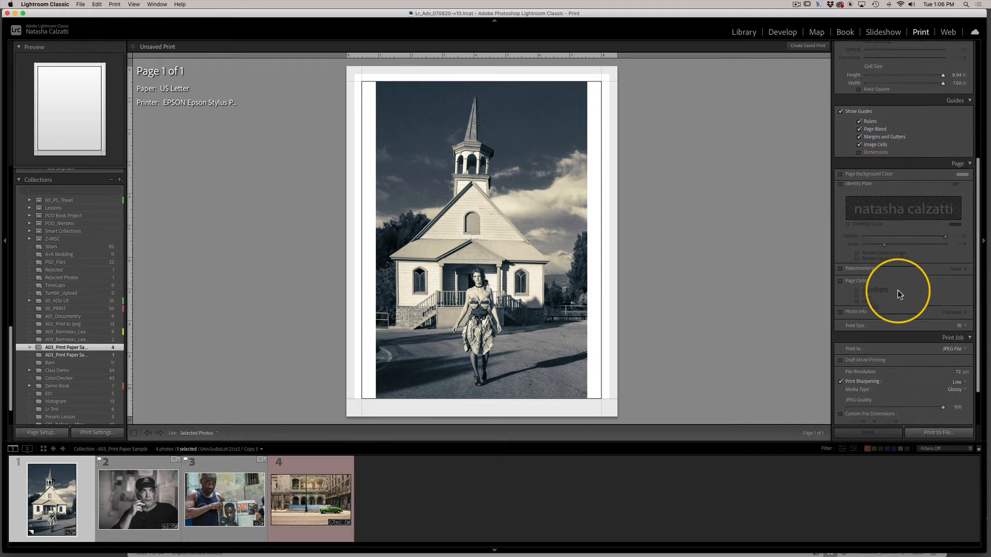
{"action": "scroll", "coordinate": [897, 290], "scroll_direction": "down", "scroll_amount": 2}
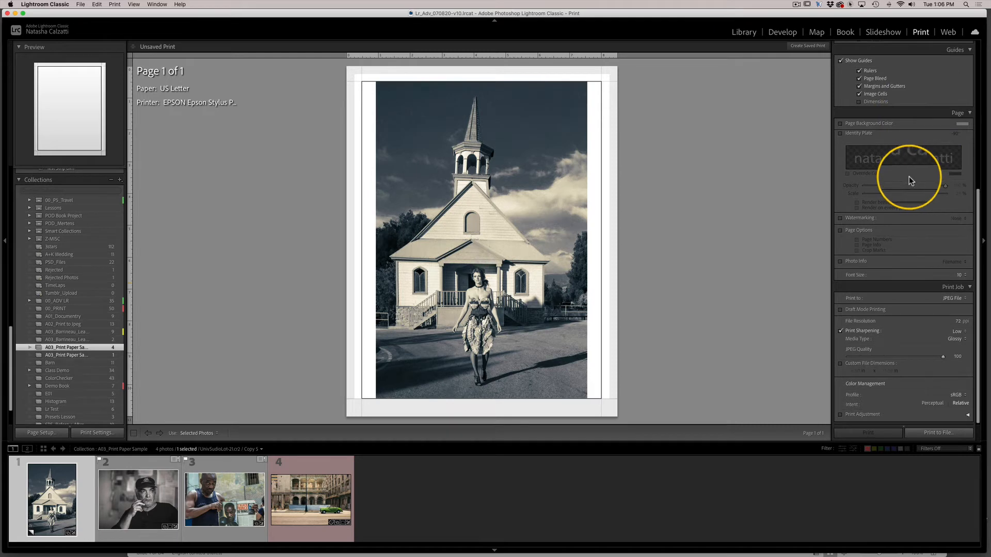
{"action": "left_click", "coordinate": [963, 113]}
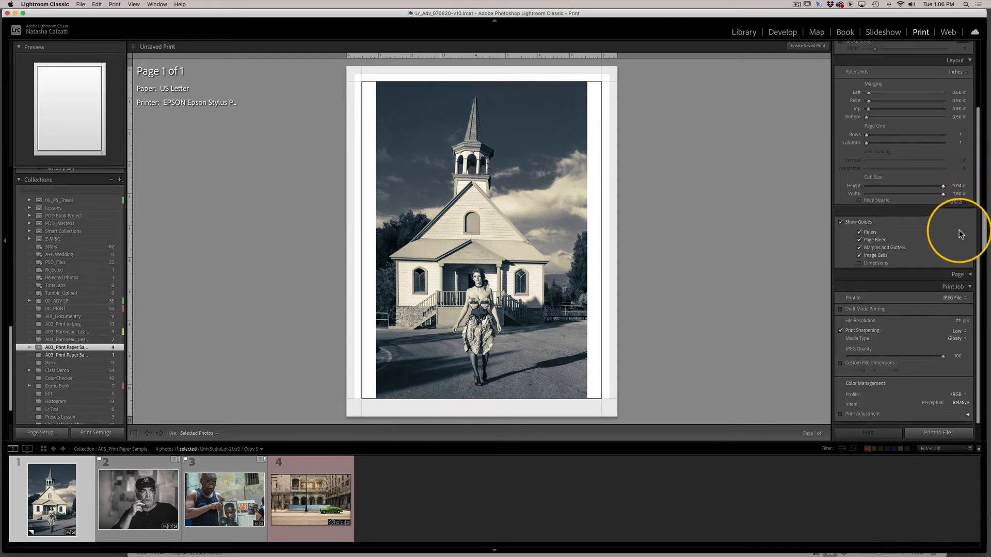
{"action": "left_click", "coordinate": [959, 211]}
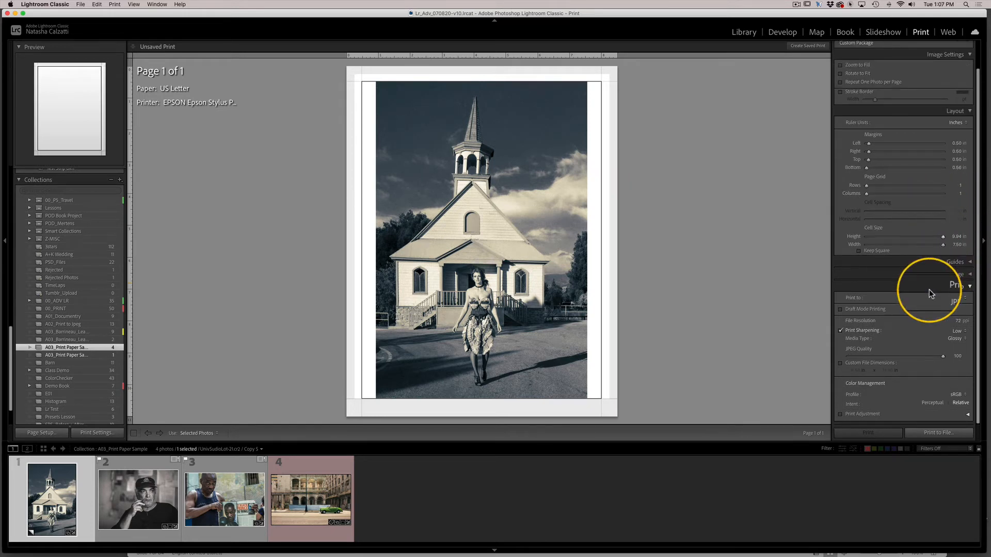
Step: Switch the print job's output from JPEG File to Printer and back to JPEG File
{"action": "left_click", "coordinate": [958, 302]}
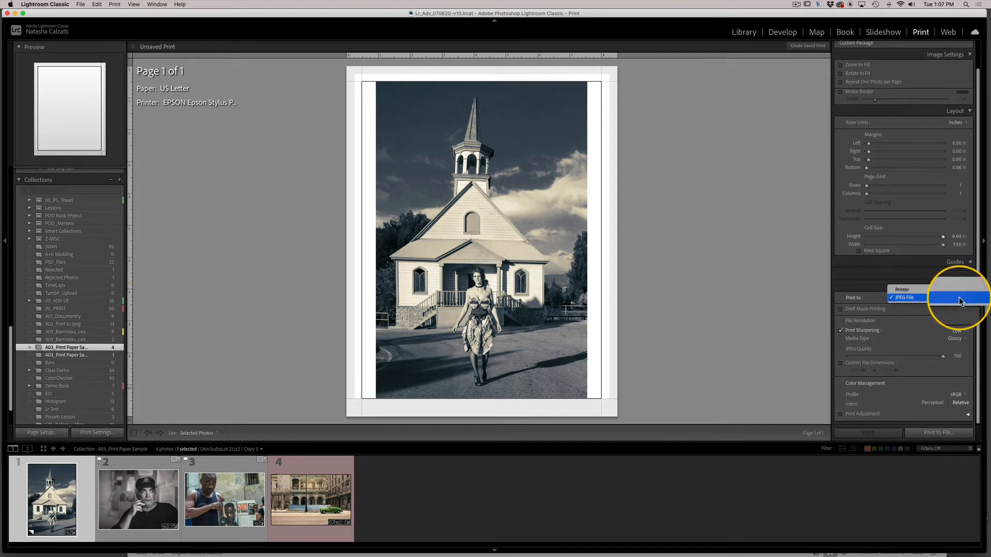
{"action": "left_click", "coordinate": [935, 290]}
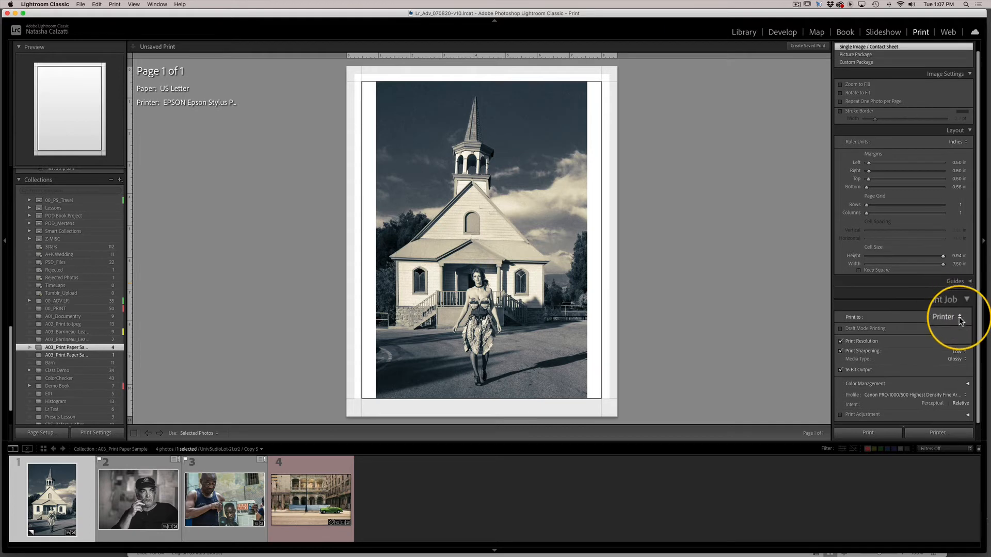
{"action": "left_click", "coordinate": [959, 318]}
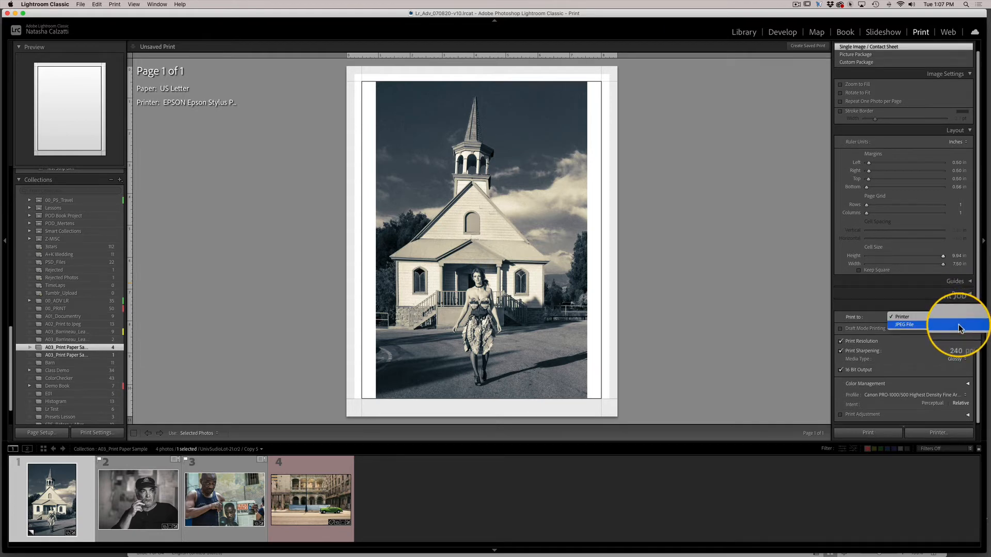
{"action": "left_click", "coordinate": [959, 326]}
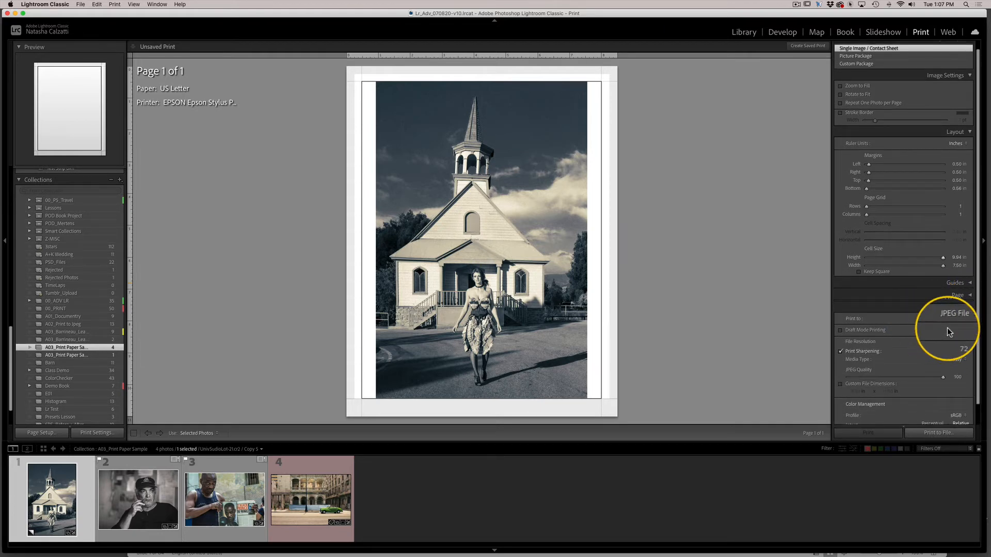
Step: Set the print job's JPEG file resolution to 240 ppi
{"action": "scroll", "coordinate": [966, 341], "scroll_direction": "down", "scroll_amount": 2}
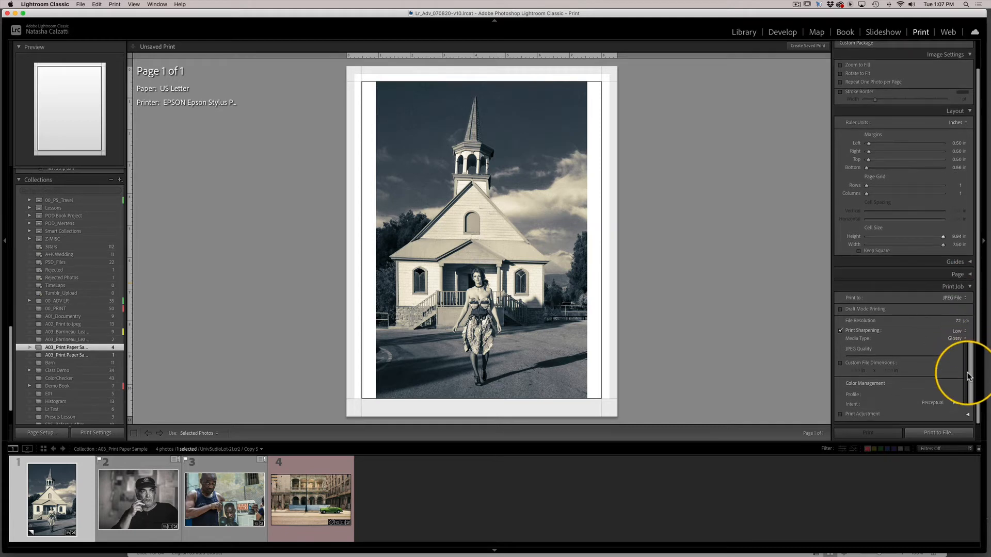
{"action": "left_click", "coordinate": [950, 321]}
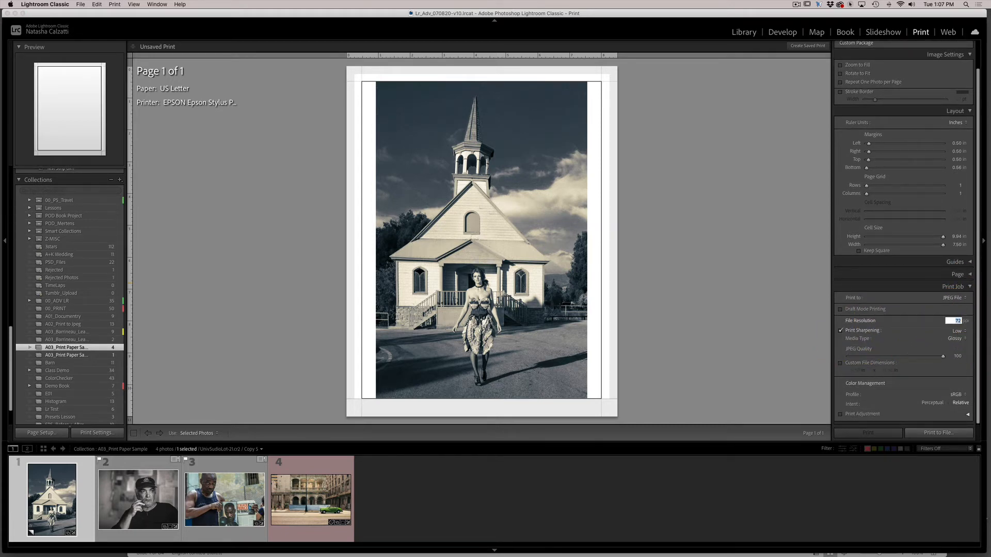
{"action": "type", "text": "40"}
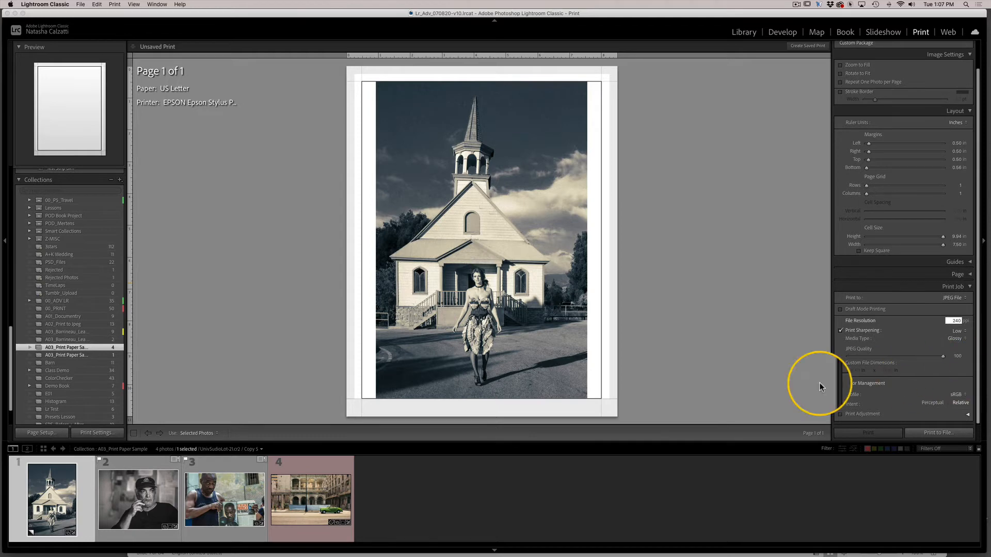
Step: Set print sharpening to Standard and the media type to Matte for the JPEG output
{"action": "left_click", "coordinate": [958, 332]}
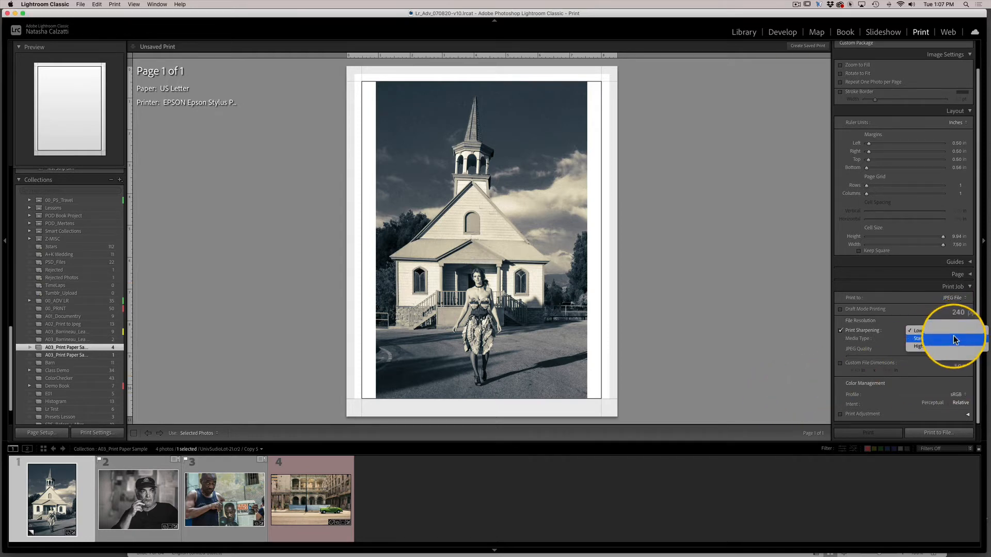
{"action": "left_click", "coordinate": [944, 339]}
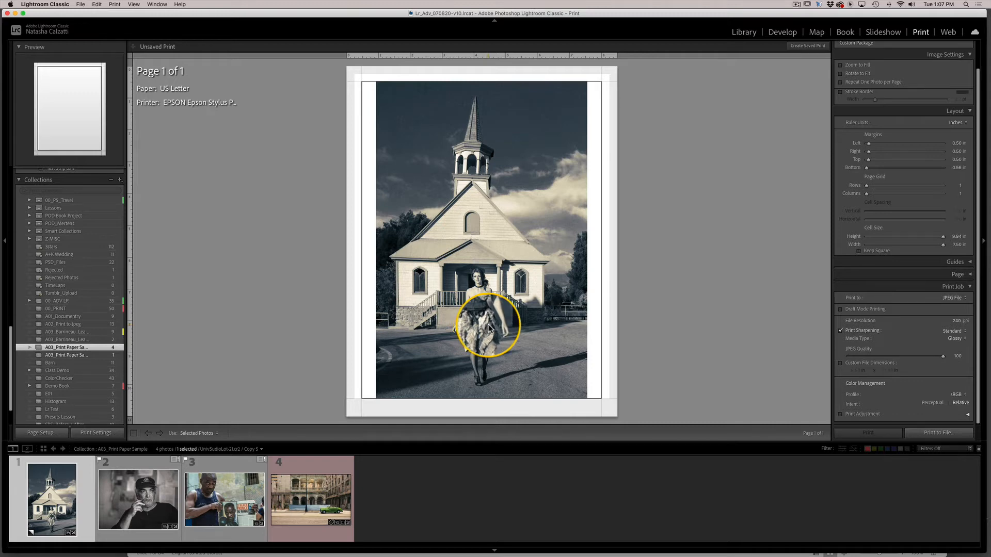
{"action": "left_click", "coordinate": [954, 340]}
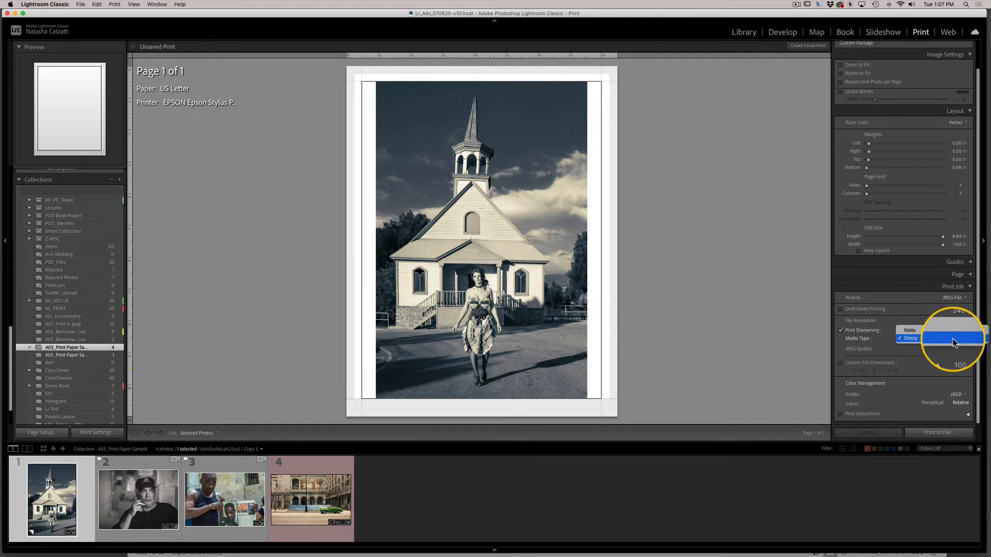
{"action": "left_click", "coordinate": [952, 330]}
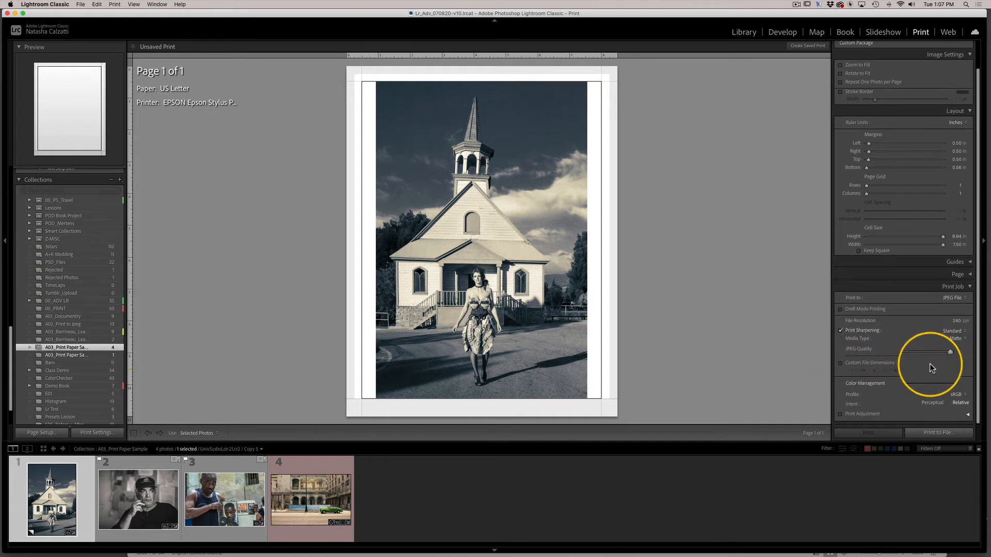
Step: Enable custom file dimensions for the JPEG and set its color profile to Adobe RGB
{"action": "scroll", "coordinate": [930, 363], "scroll_direction": "down", "scroll_amount": 1}
{"action": "scroll", "coordinate": [930, 363], "scroll_direction": "up", "scroll_amount": 1}
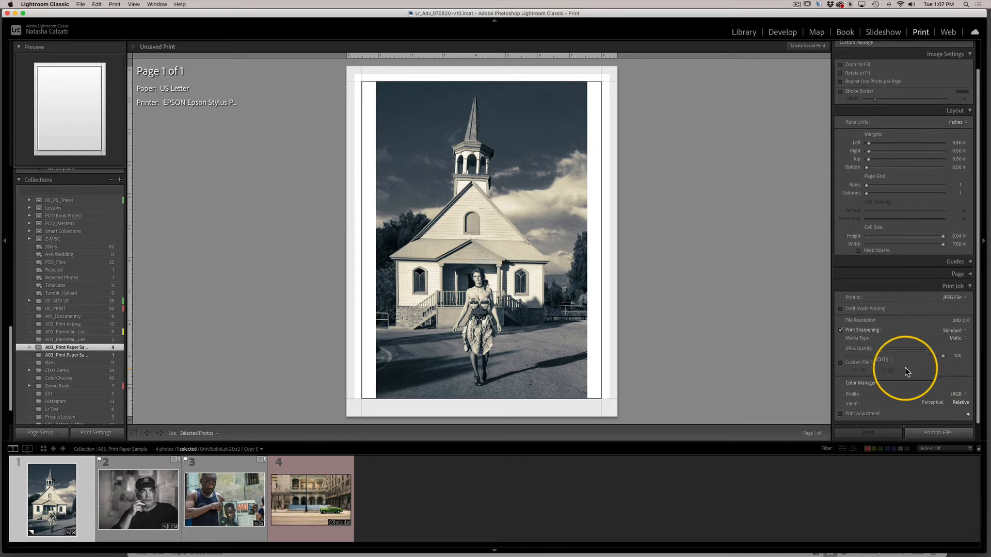
{"action": "left_click", "coordinate": [837, 363]}
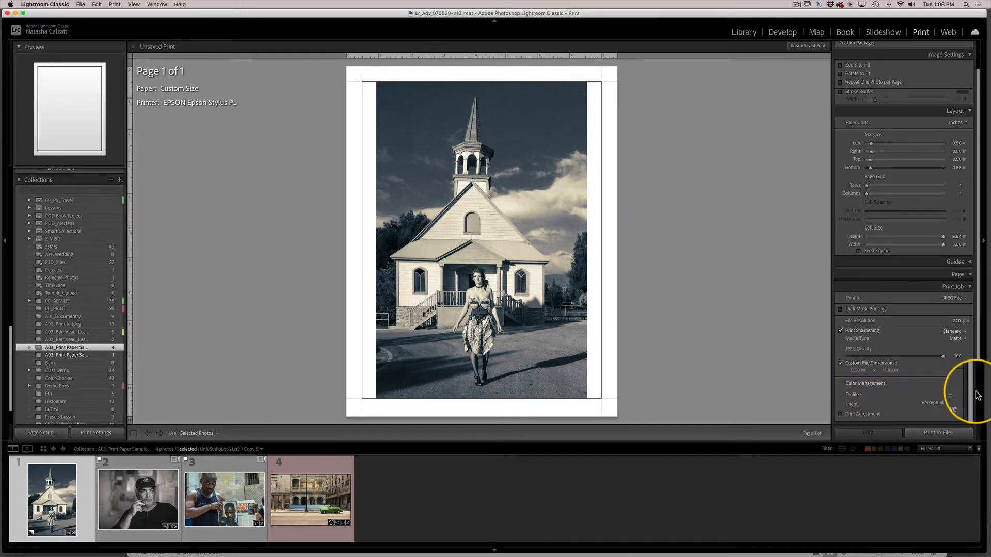
{"action": "left_click", "coordinate": [954, 396]}
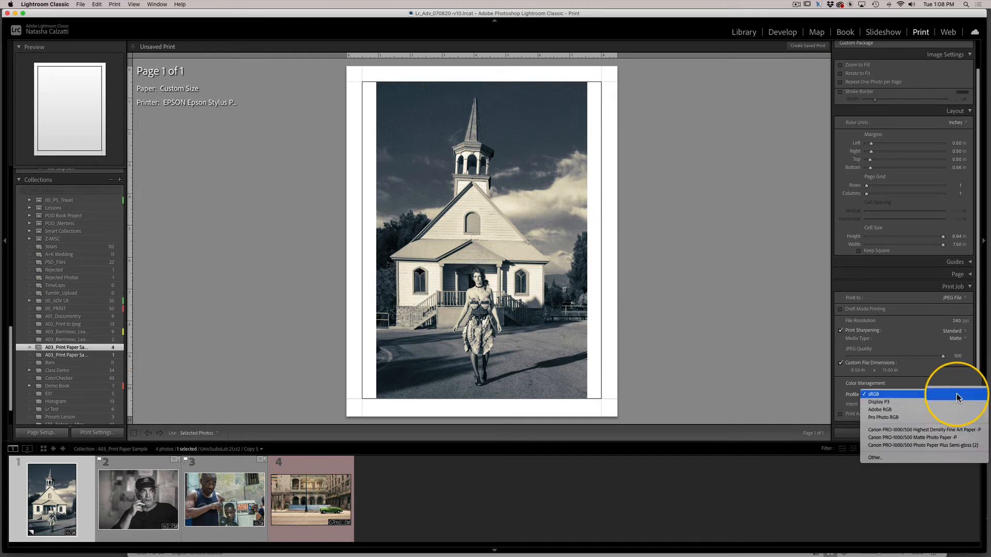
{"action": "left_click", "coordinate": [955, 409]}
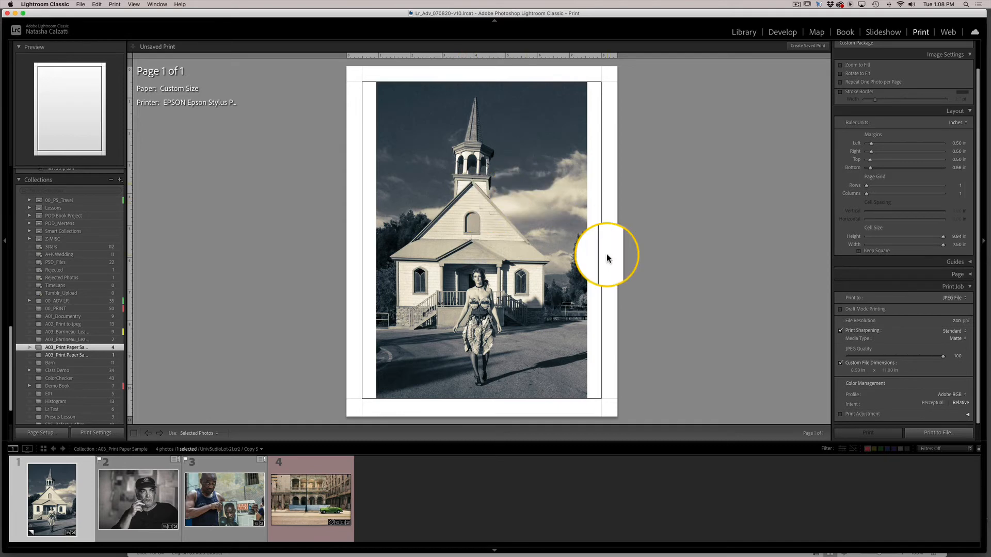
Step: Start printing to file and create a folder inside "To be turned in" named A03, the photographer's surname and N, joined by underscores
{"action": "left_click", "coordinate": [924, 436]}
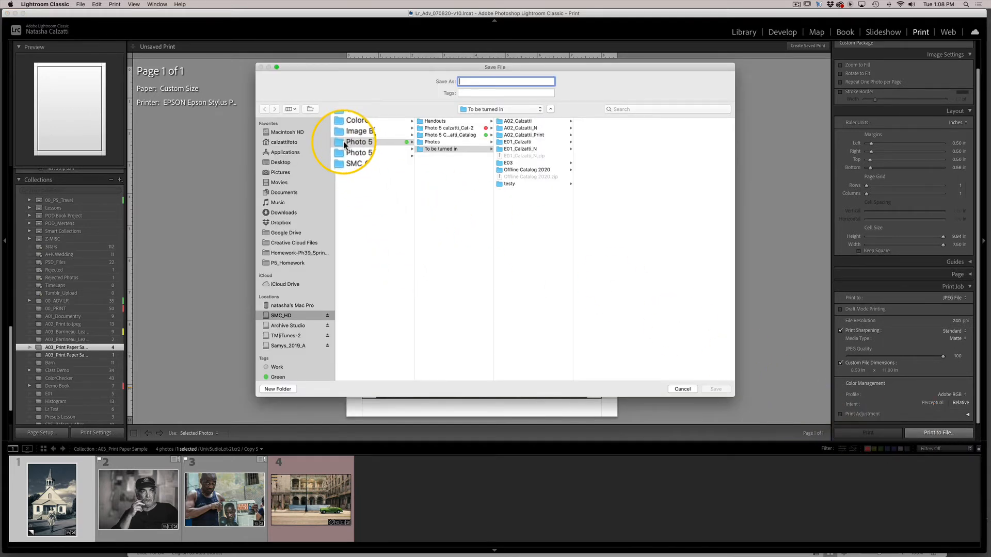
{"action": "left_click", "coordinate": [421, 148]}
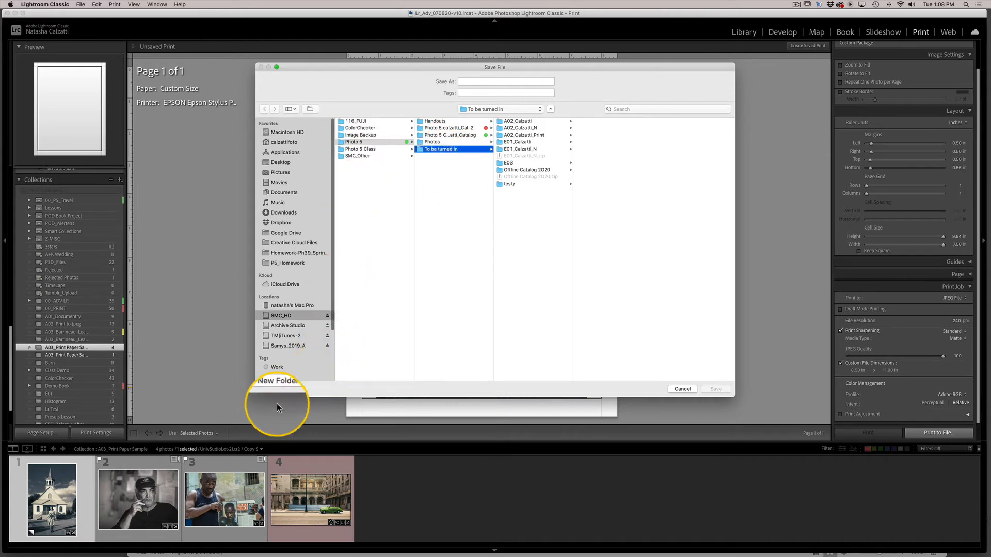
{"action": "left_click", "coordinate": [275, 389]}
{"action": "key", "text": "BackSpace"}
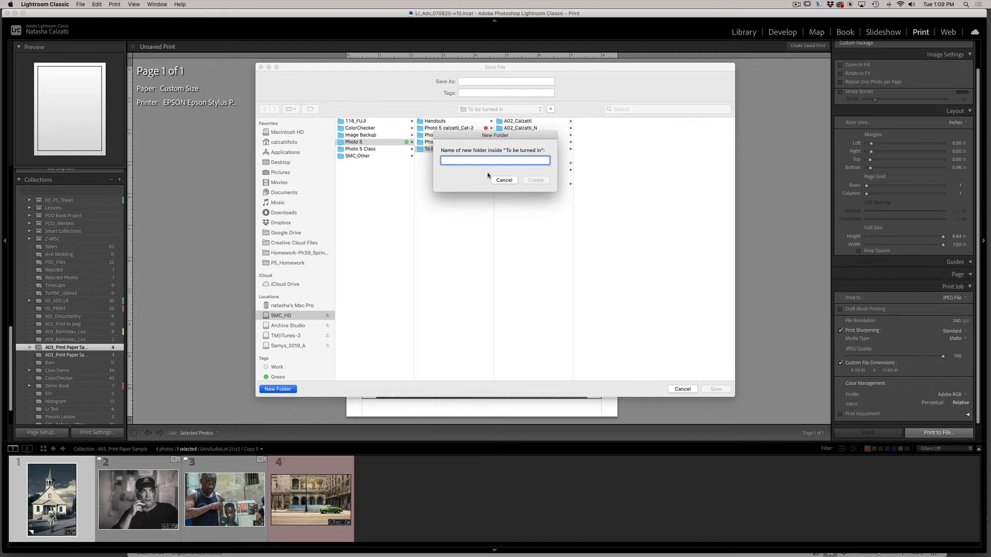
{"action": "type", "text": "A03_Calzatti_N"}
{"action": "left_click", "coordinate": [536, 180]}
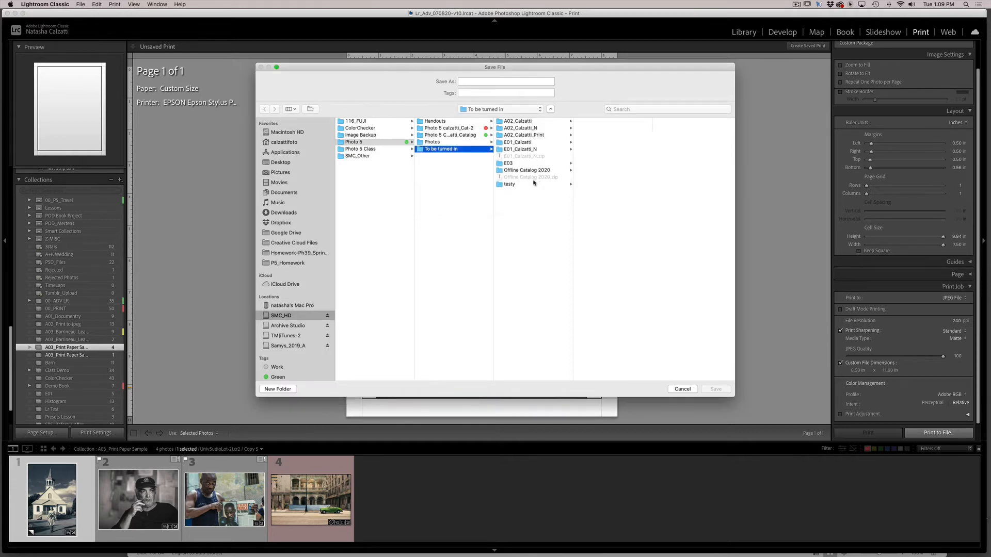
Step: Save the print file in the new A03 folder under a name combining A03, the photographer's surname and "Fiber Rag"
{"action": "left_click", "coordinate": [468, 81]}
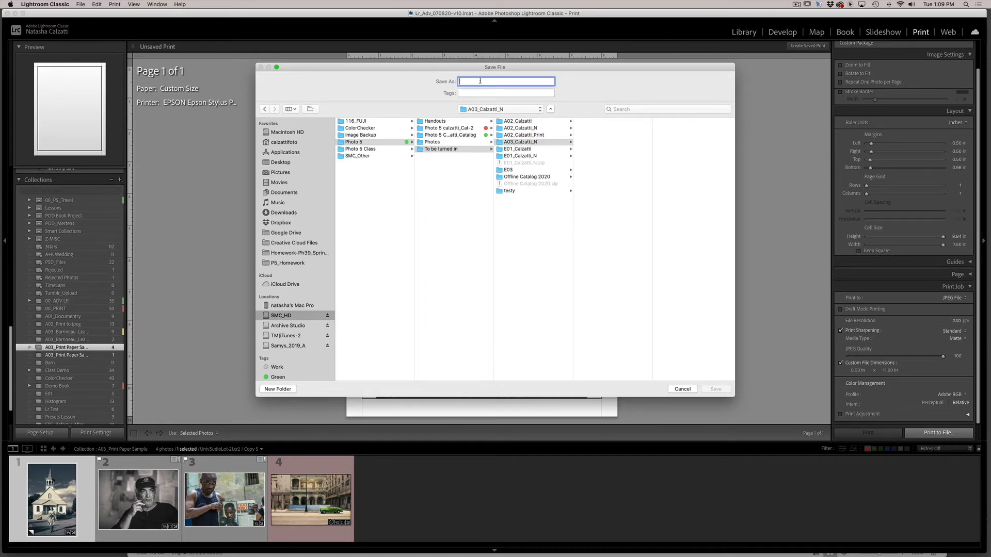
{"action": "type", "text": "A03_Calzatt"}
{"action": "type", "text": "Fiber Rag"}
{"action": "left_click", "coordinate": [721, 390]}
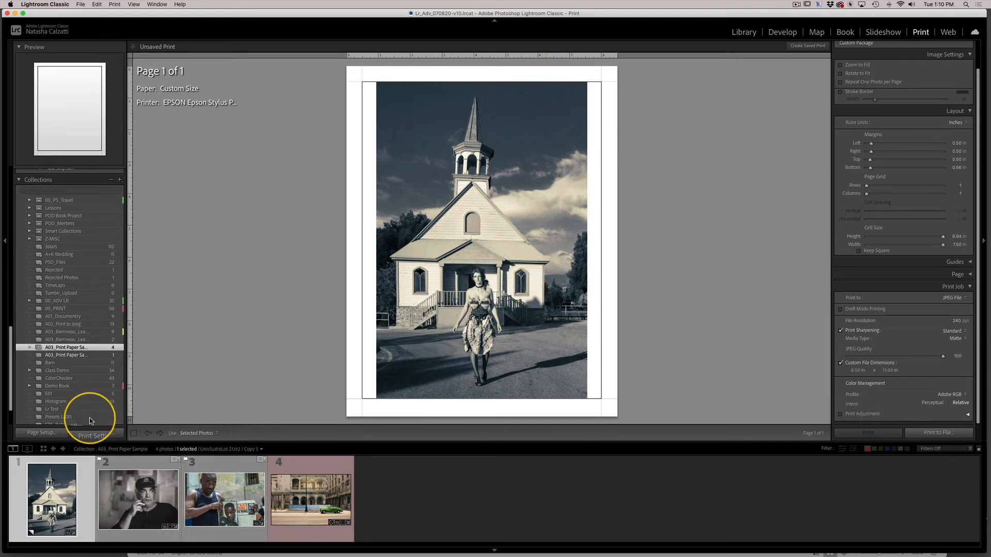
Step: Set the page setup to landscape orientation and select the black-and-white portrait of the man in the cap for printing
{"action": "left_click", "coordinate": [42, 432]}
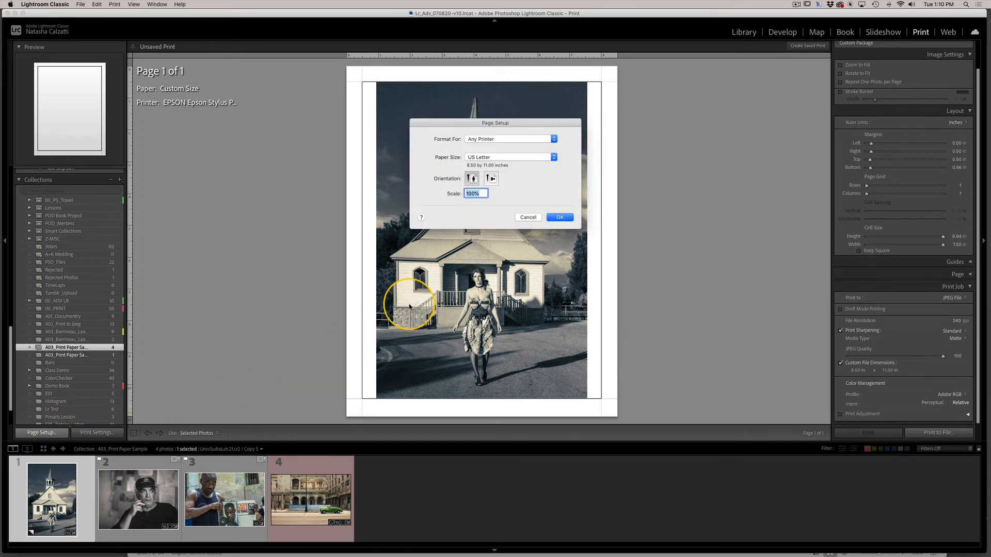
{"action": "left_click", "coordinate": [491, 179]}
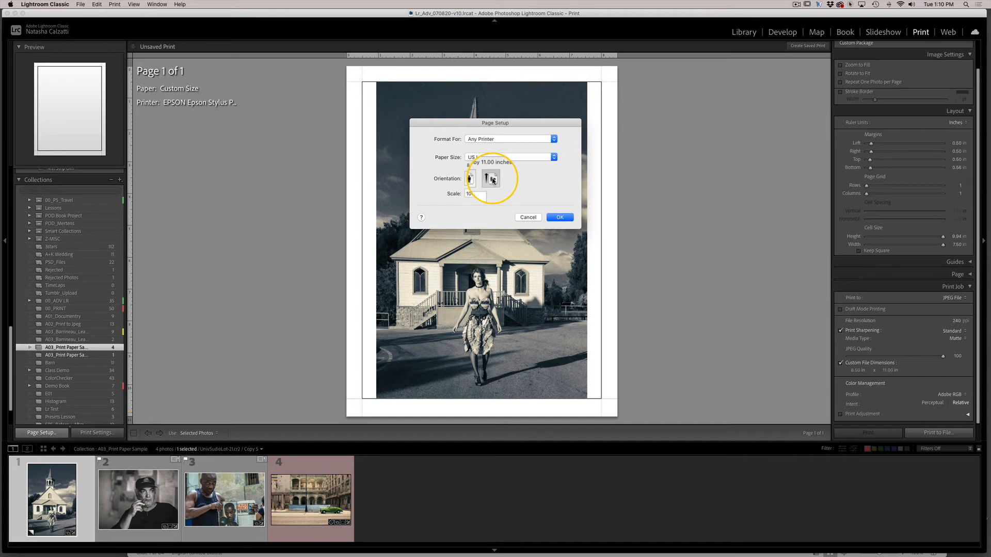
{"action": "left_click", "coordinate": [560, 217]}
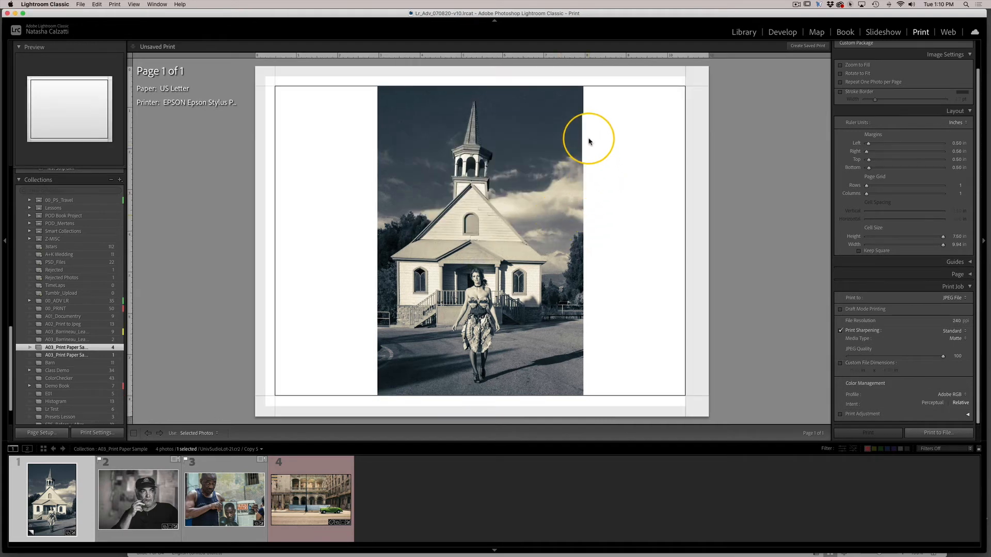
{"action": "left_click", "coordinate": [143, 517]}
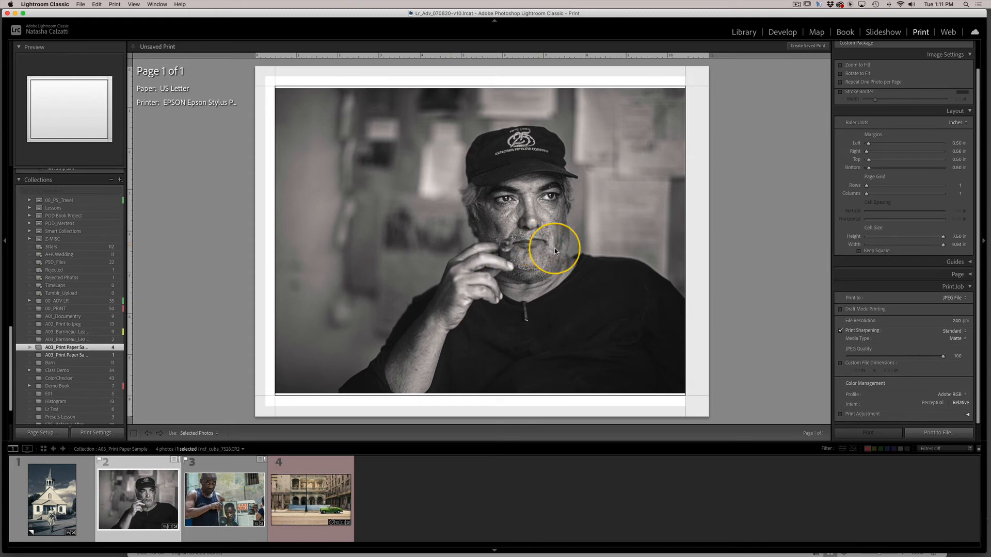
Step: Hide all layout guides on the print page
{"action": "left_click", "coordinate": [955, 260]}
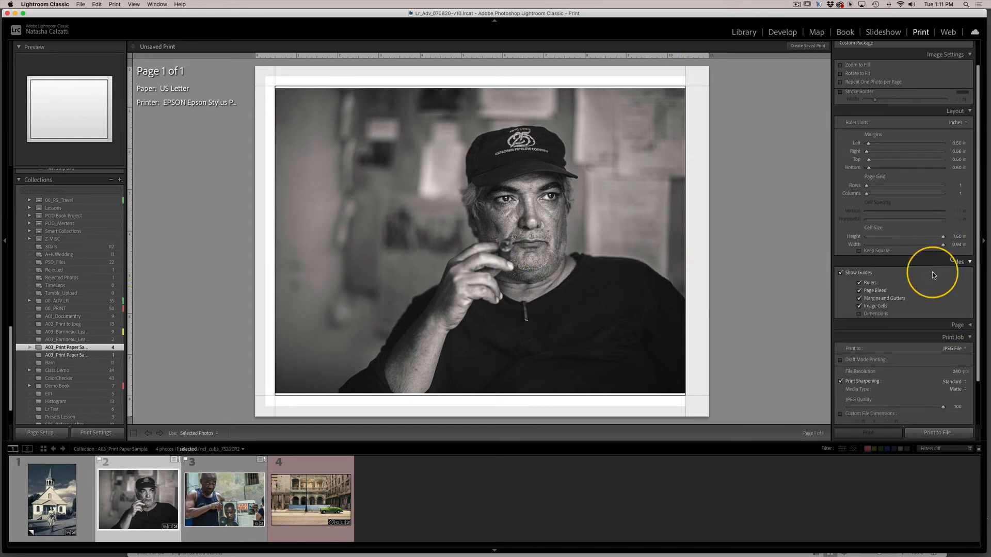
{"action": "left_click", "coordinate": [842, 273]}
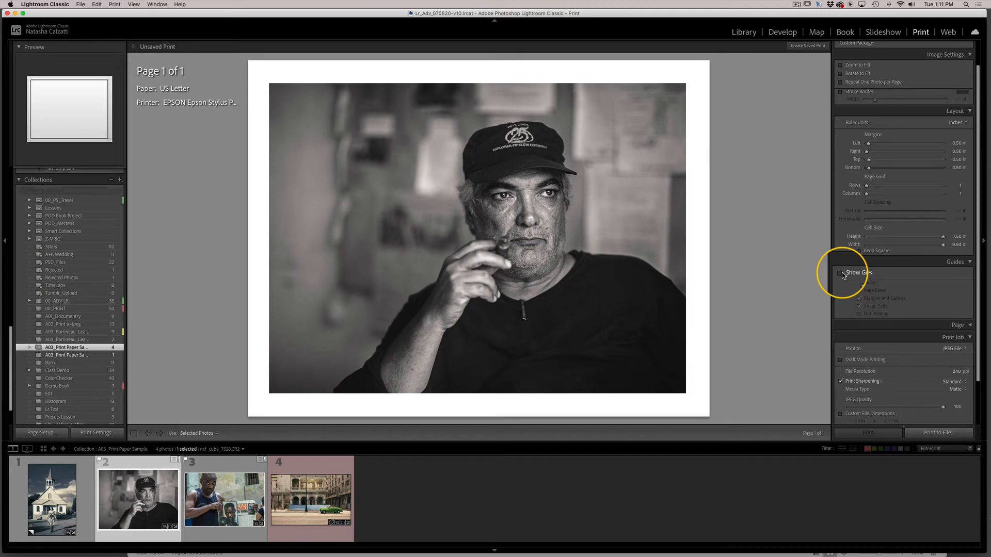
{"action": "left_click", "coordinate": [840, 273]}
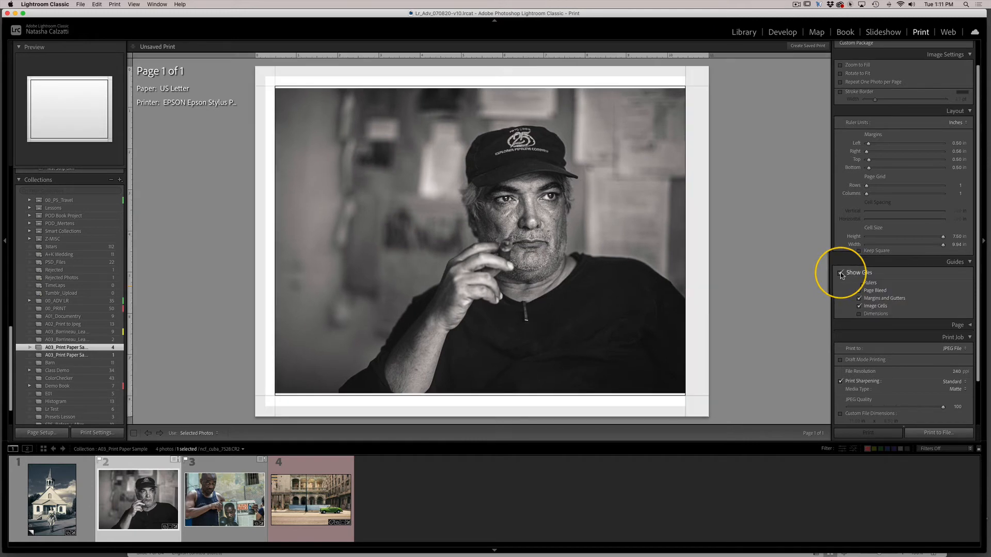
{"action": "left_click", "coordinate": [842, 273]}
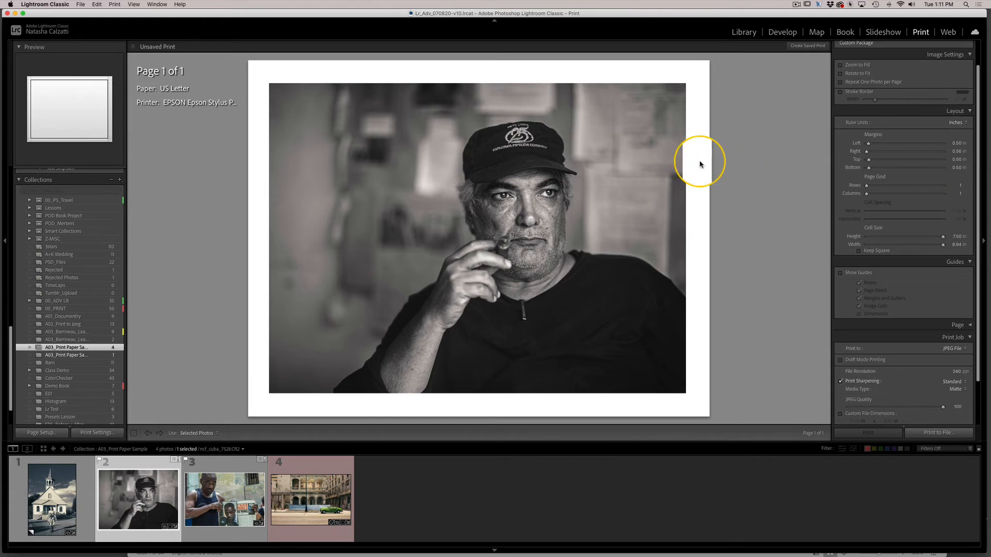
Step: Set the left, top and bottom page margins to 0.56 in, matching the right margin
{"action": "left_click", "coordinate": [957, 144]}
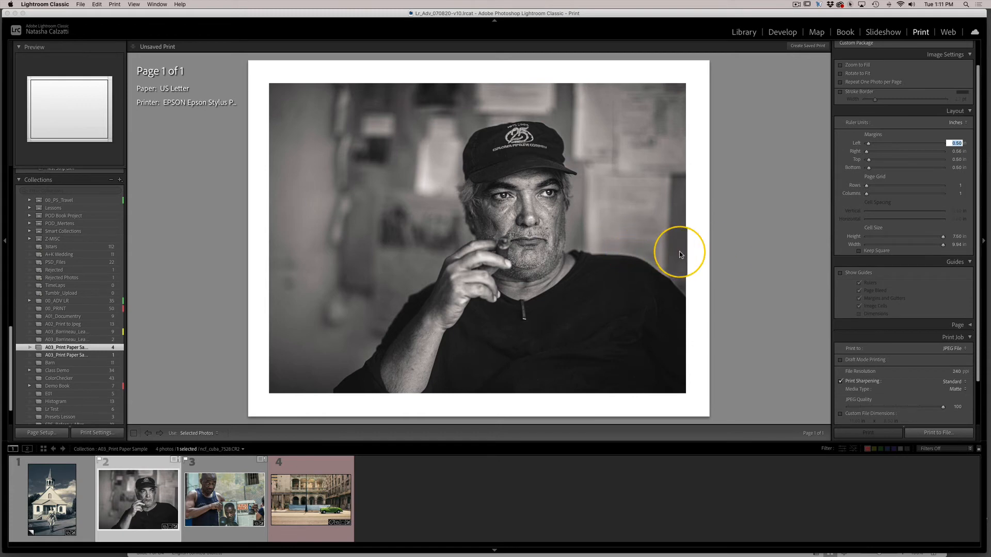
{"action": "key", "text": "BackSpace"}
{"action": "type", "text": ".56"}
{"action": "key", "text": "Tab"}
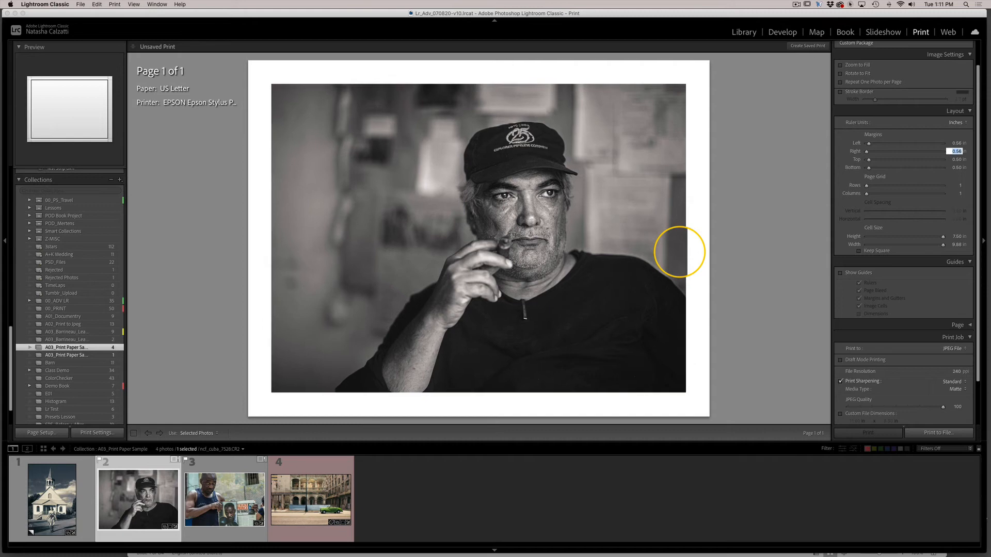
{"action": "key", "text": "Tab"}
{"action": "key", "text": "BackSpace"}
{"action": "type", "text": ".56"}
{"action": "key", "text": "Tab"}
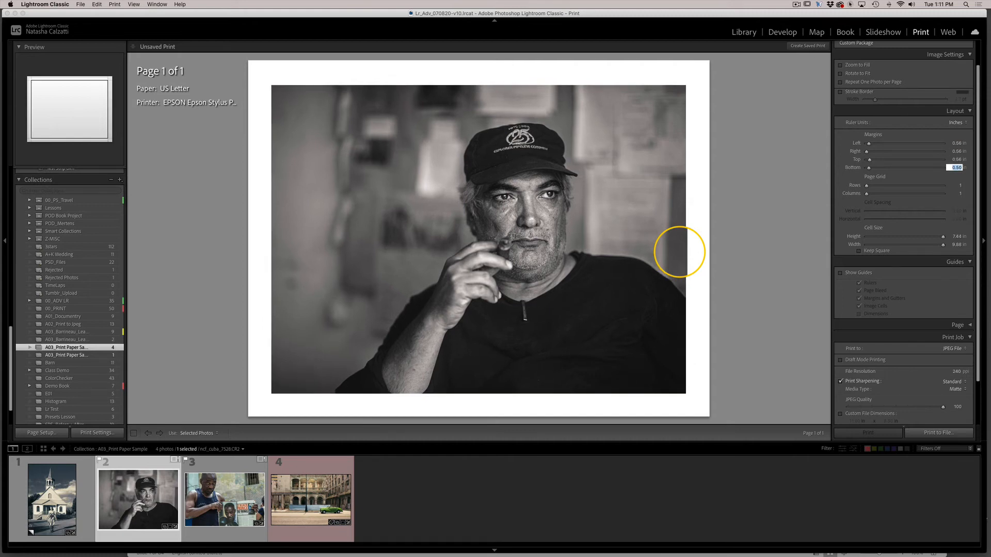
{"action": "key", "text": "BackSpace"}
{"action": "type", "text": ".56"}
{"action": "key", "text": "Tab"}
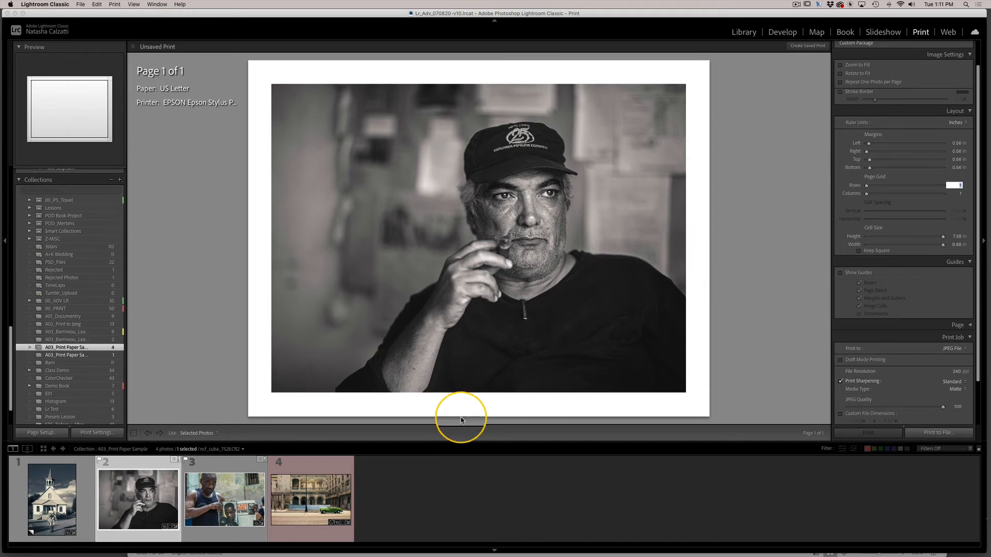
Step: Add a black stroke border to the photo with a width of 2.0 pt
{"action": "left_click", "coordinate": [840, 92]}
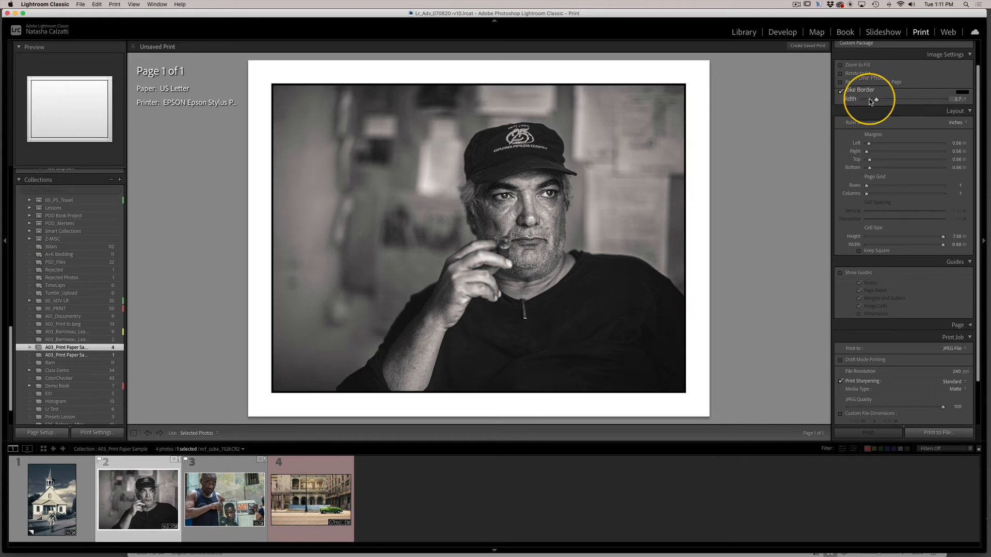
{"action": "scroll", "coordinate": [870, 100], "scroll_direction": "up", "scroll_amount": 2}
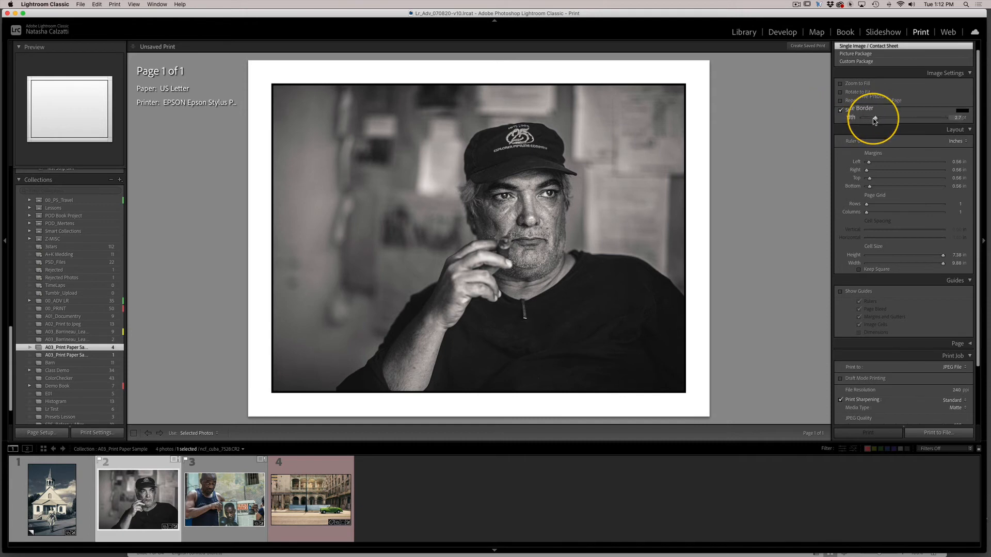
{"action": "mouse_move", "coordinate": [875, 119]}
{"action": "left_mouse_down"}
{"action": "mouse_move", "coordinate": [899, 120]}
{"action": "mouse_move", "coordinate": [872, 119]}
{"action": "left_mouse_up"}
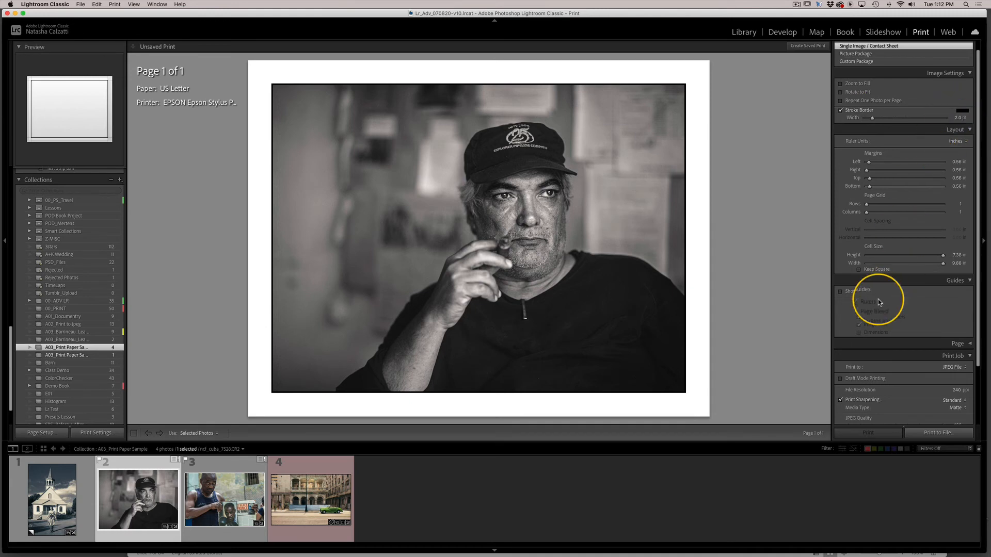
Step: Keep JPEG File as the print output, set its media type to Glossy and enable custom file dimensions
{"action": "scroll", "coordinate": [910, 310], "scroll_direction": "down", "scroll_amount": 5}
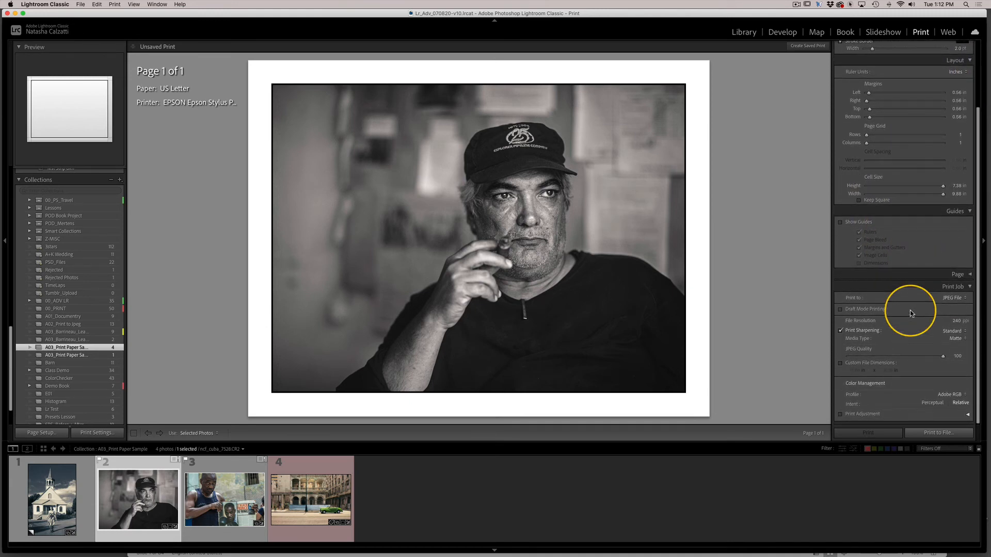
{"action": "left_click", "coordinate": [953, 299]}
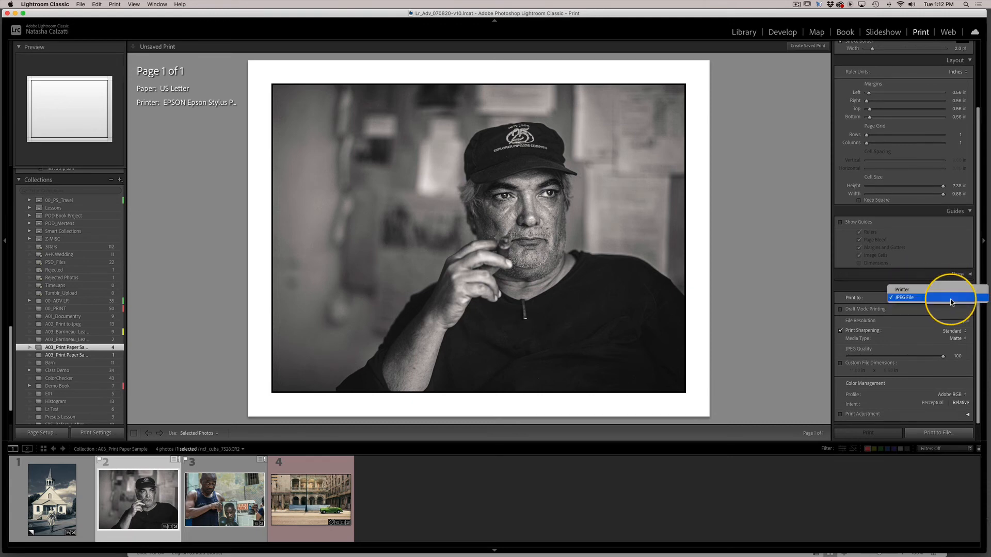
{"action": "left_click", "coordinate": [952, 302]}
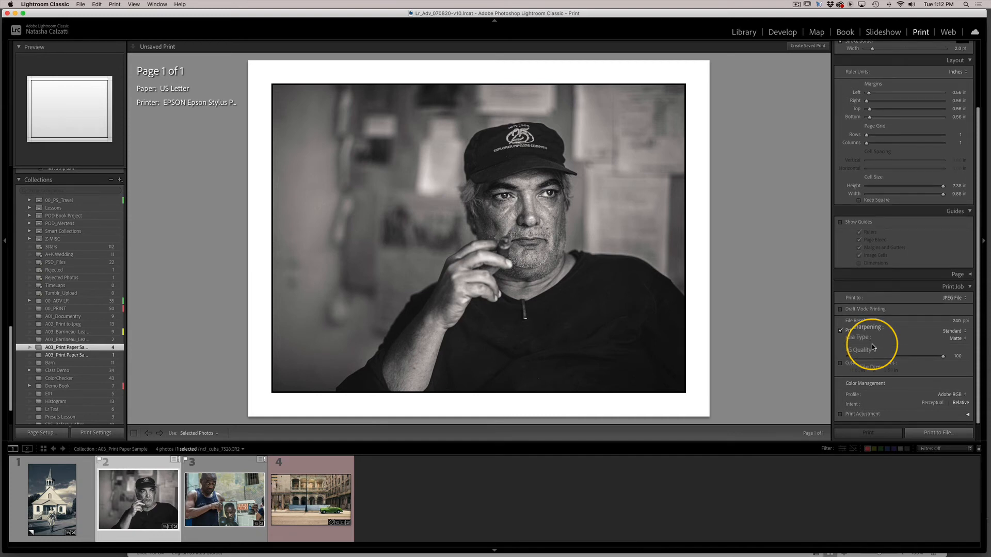
{"action": "left_click", "coordinate": [955, 338]}
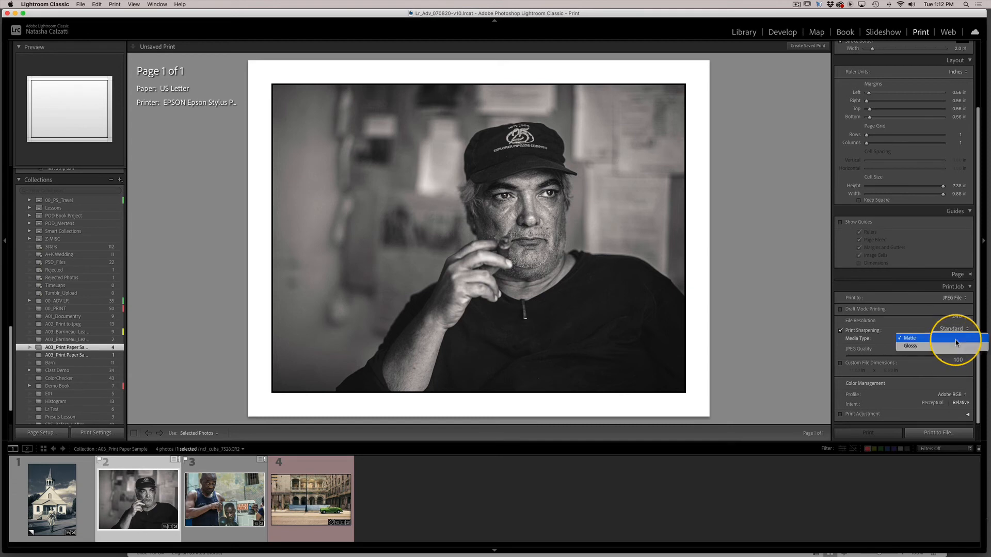
{"action": "left_click", "coordinate": [953, 346]}
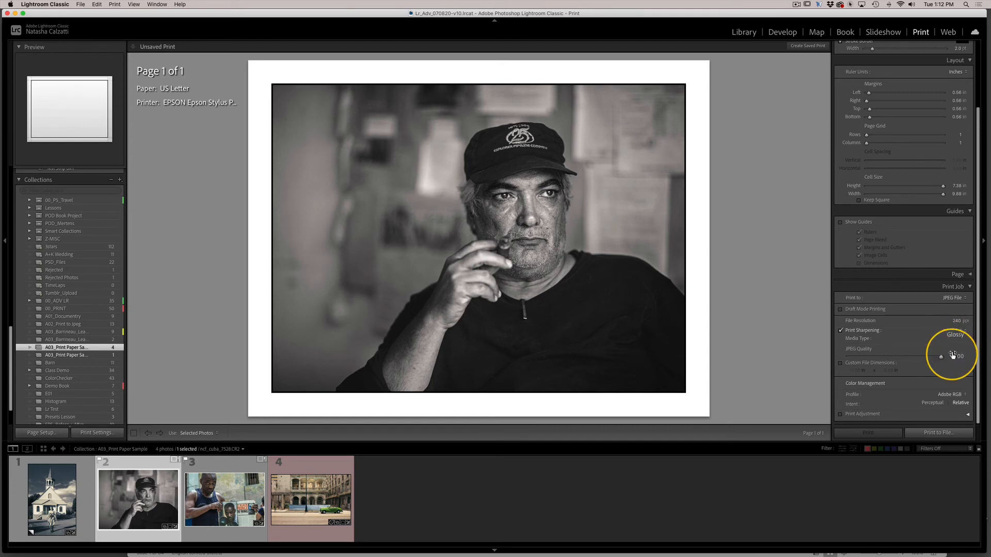
{"action": "left_click", "coordinate": [840, 366]}
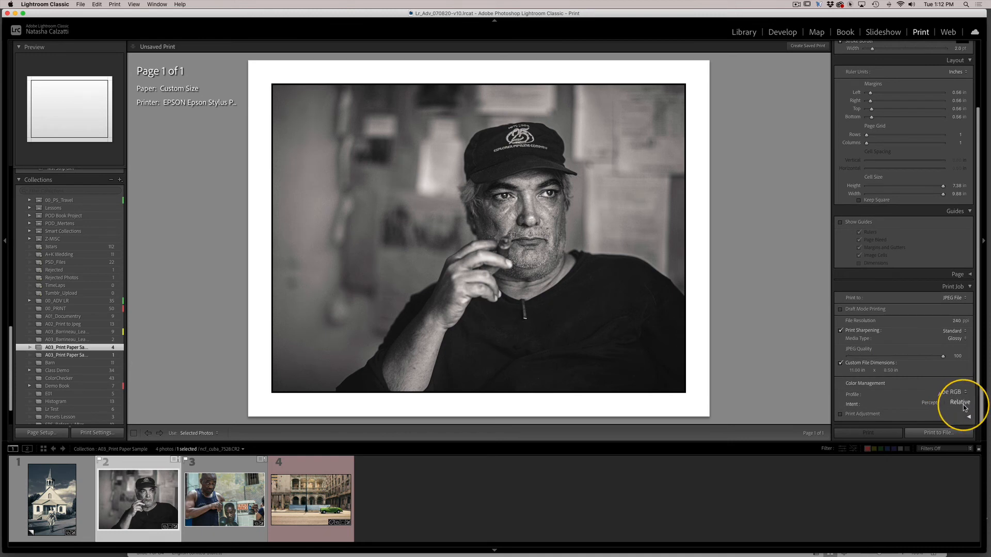
Step: Print to file in the A03 folder under a name combining A03, the photographer's surname and "Polar Luster", joined by underscores
{"action": "left_click", "coordinate": [929, 436]}
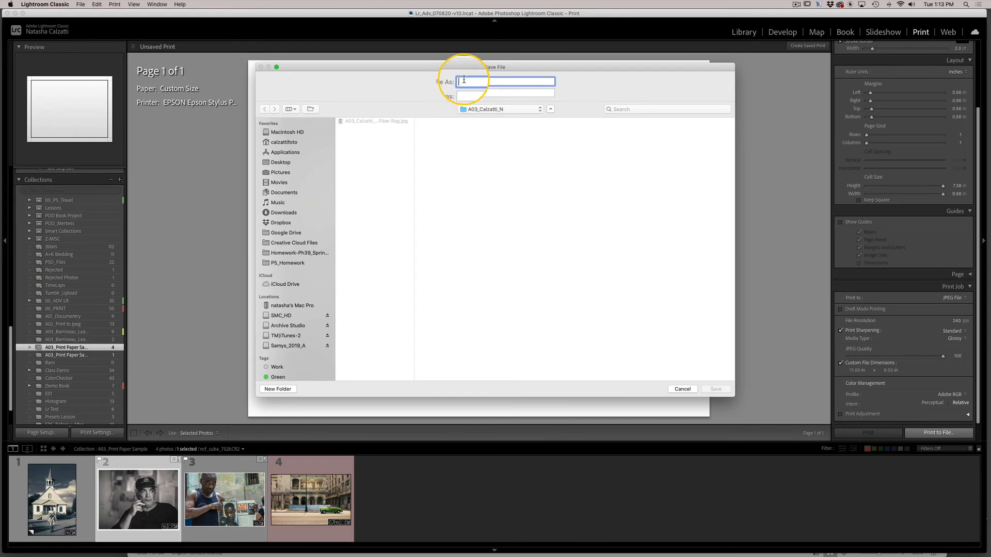
{"action": "type", "text": "A03_Calzatti_Polar Luster"}
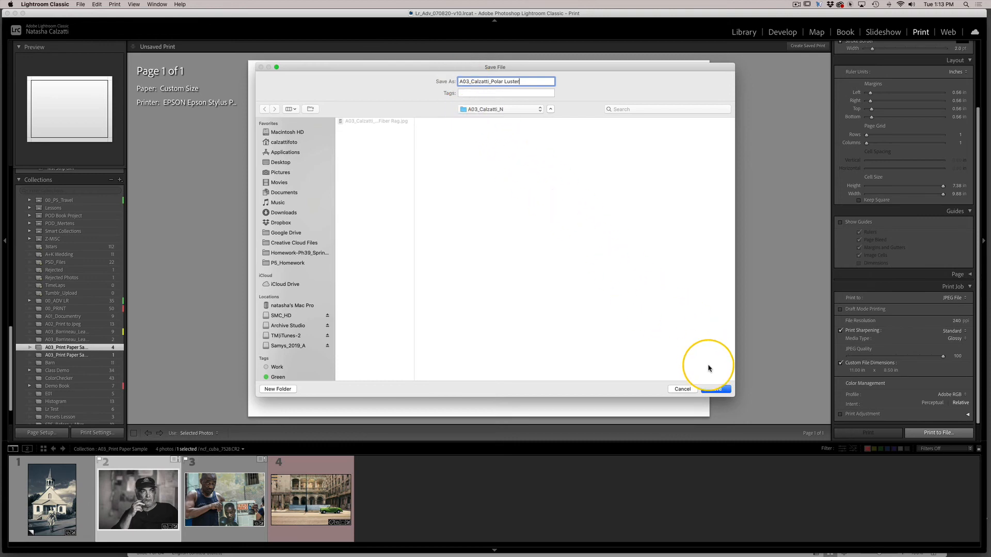
{"action": "left_click", "coordinate": [715, 390]}
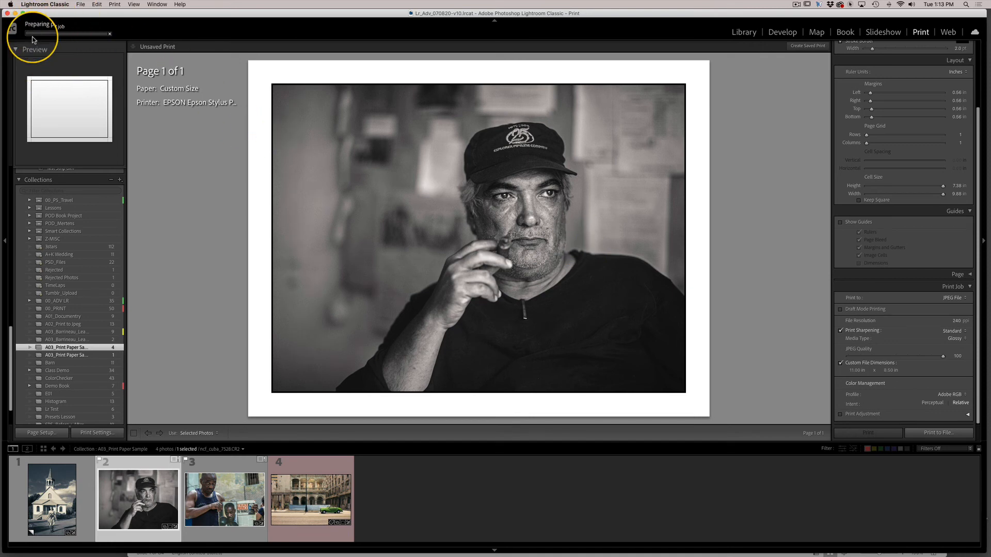
Step: Select the photo of the green vintage car for printing and set the media type to Matte
{"action": "left_click", "coordinate": [321, 509]}
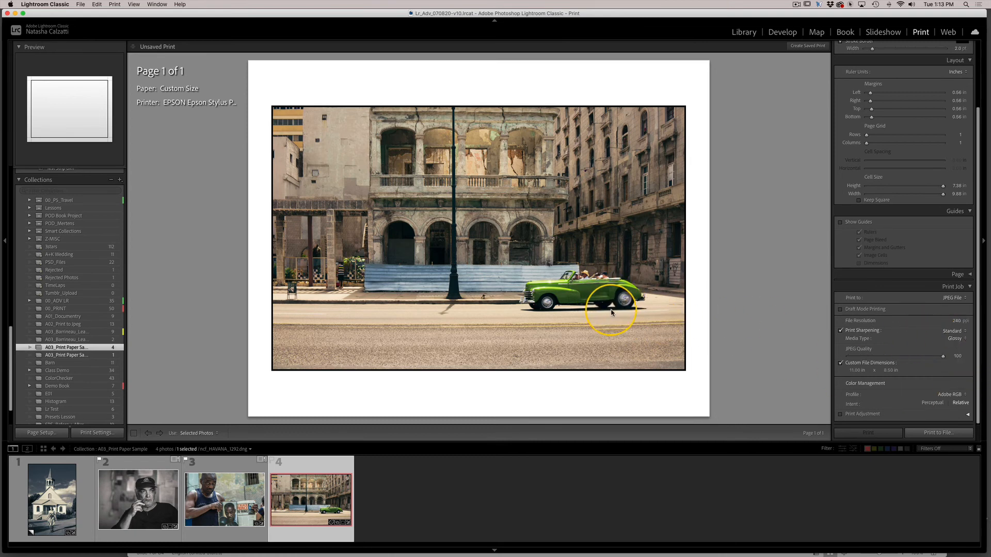
{"action": "left_click", "coordinate": [953, 338]}
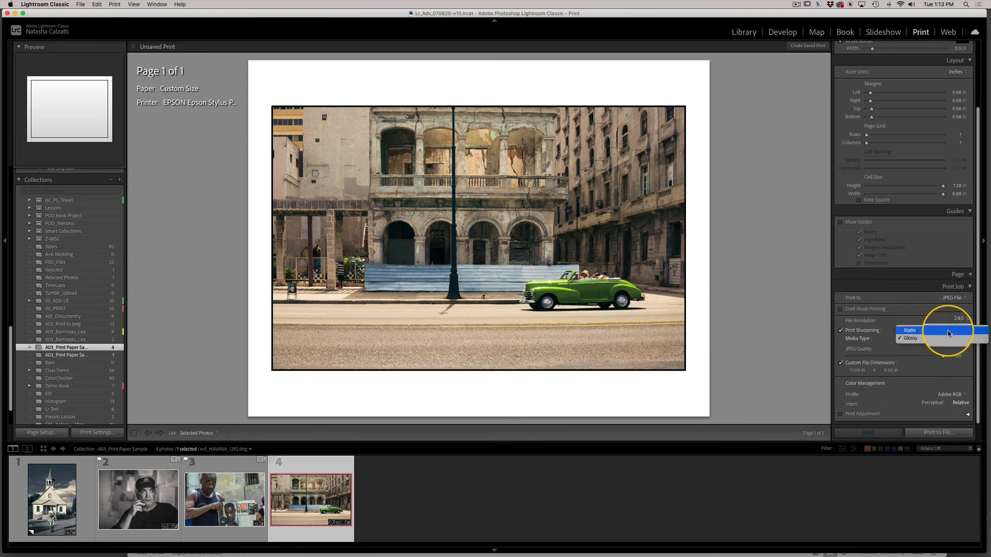
{"action": "left_click", "coordinate": [947, 330]}
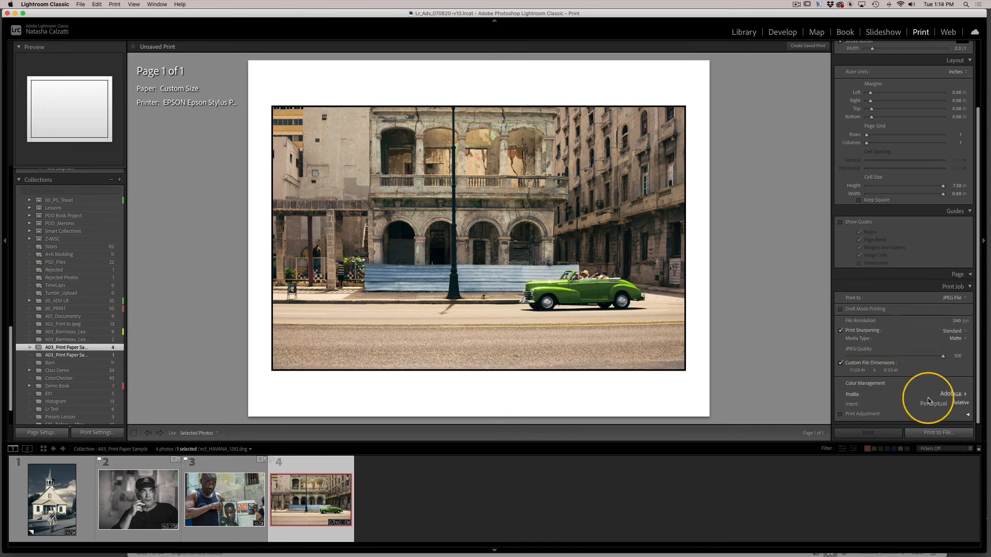
Step: Print to file in the A03 folder under a name combining A03, the photographer's surname and "InfinityEdition Etching Rag", joined by underscores
{"action": "left_click", "coordinate": [927, 433]}
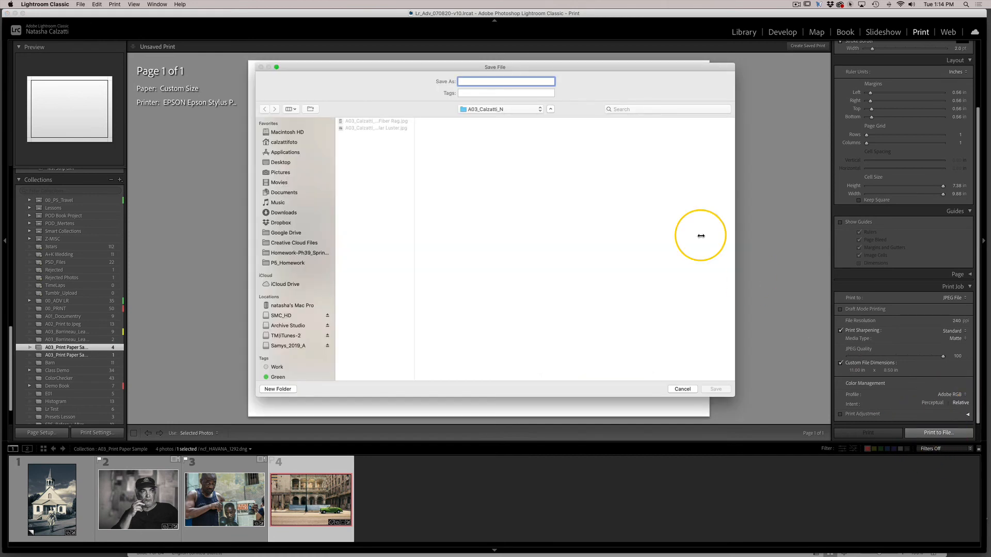
{"action": "type", "text": "A"}
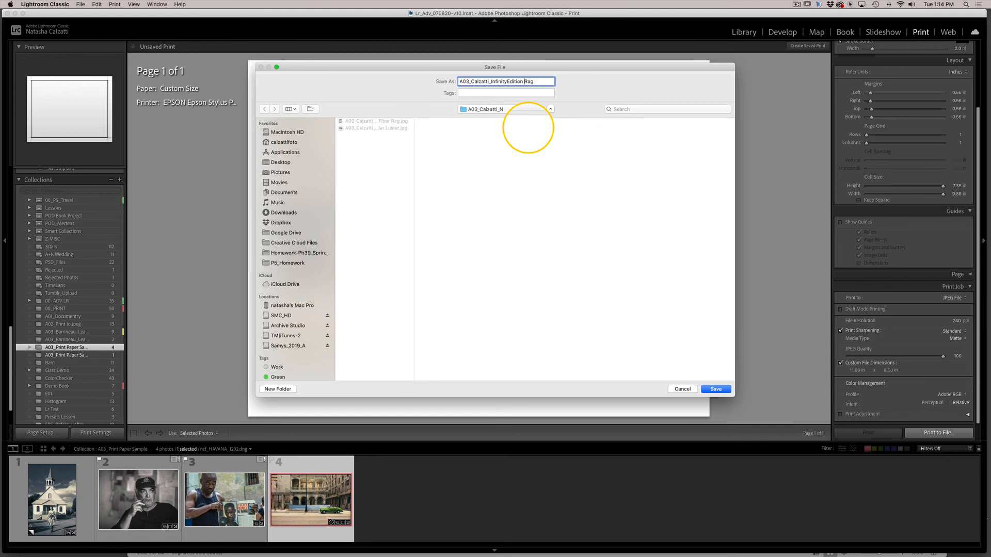
{"action": "type", "text": "Etching"}
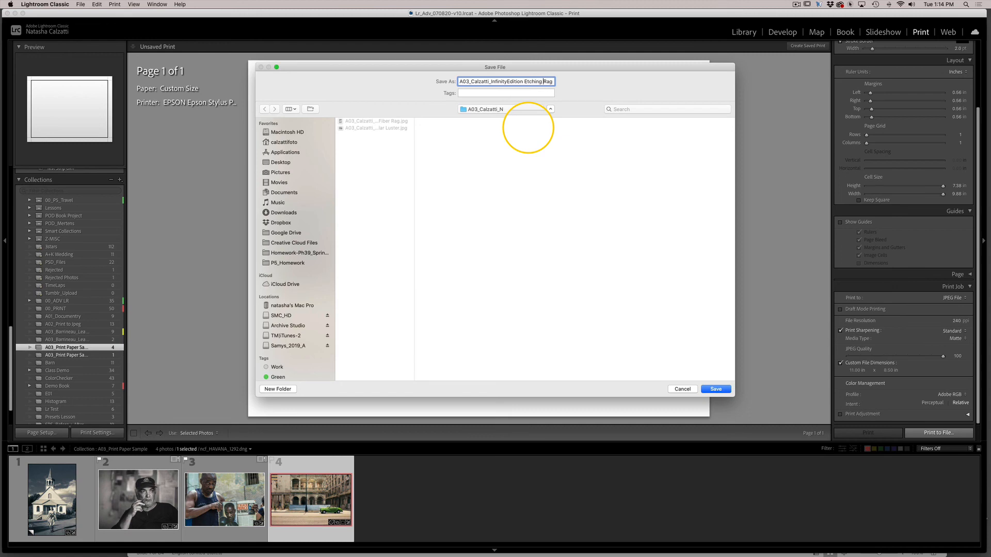
{"action": "left_click", "coordinate": [716, 389]}
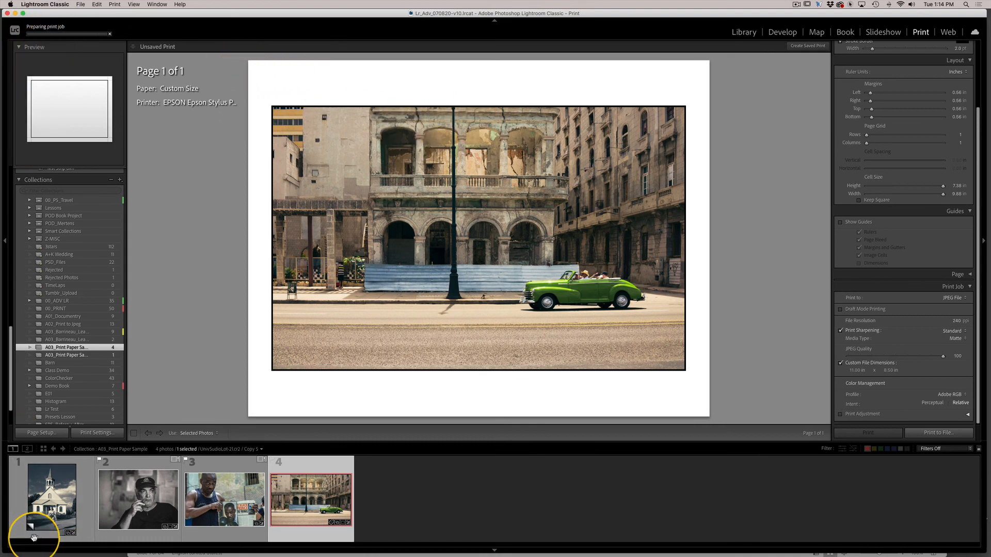
Step: Switch to Finder and open a new Finder window, shifting the existing presentation-folder window aside
{"action": "mouse_move", "coordinate": [52, 555]}
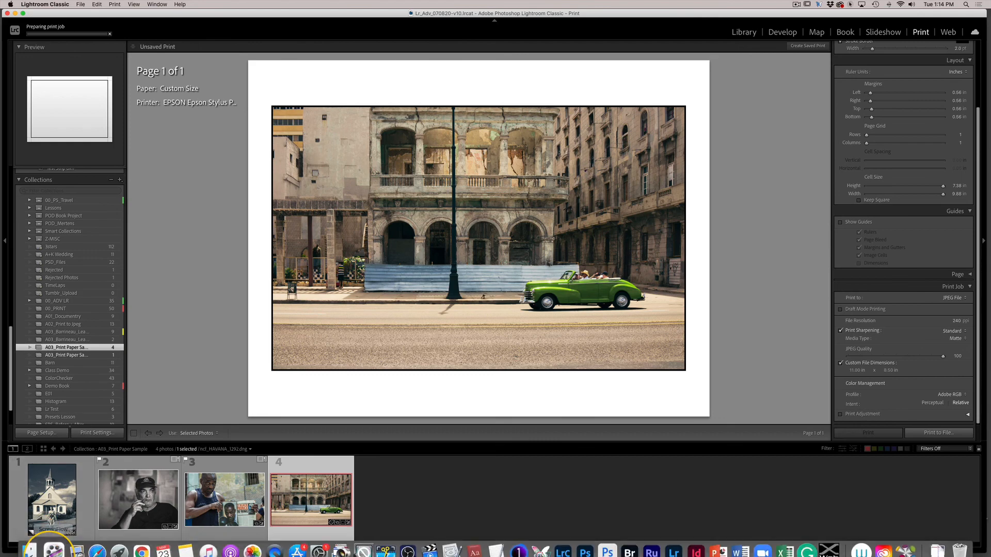
{"action": "left_click", "coordinate": [35, 547]}
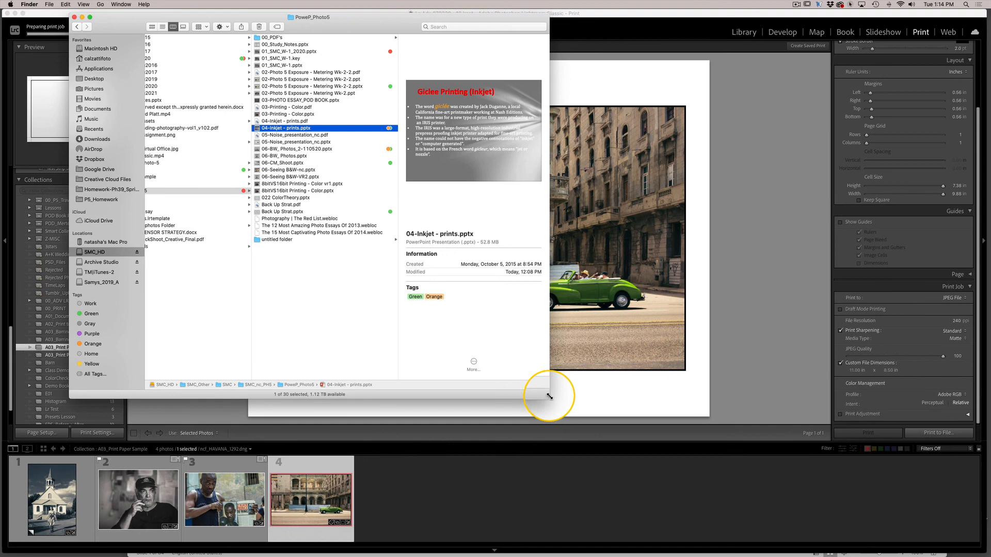
{"action": "left_click_drag", "start_coordinate": [549, 397], "coordinate": [563, 402]}
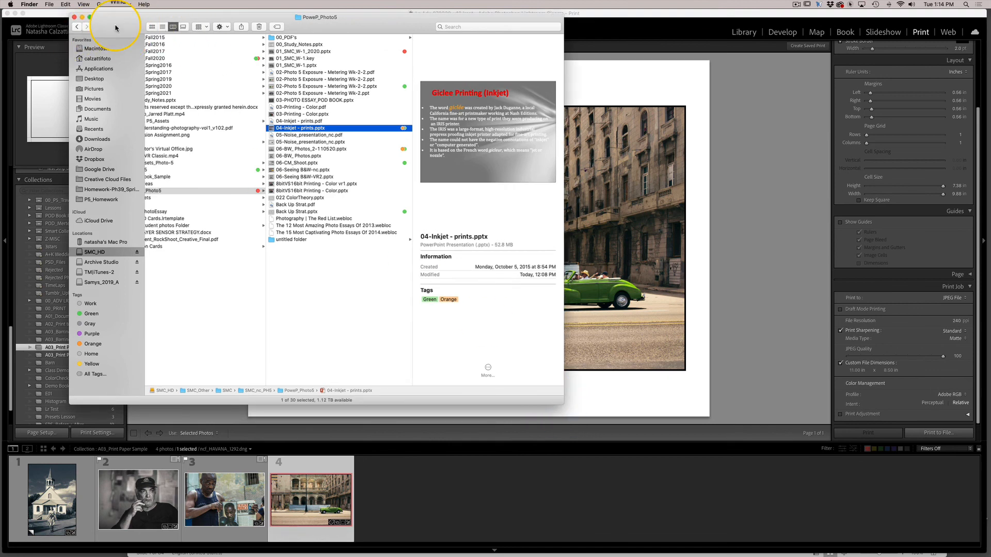
{"action": "left_click_drag", "start_coordinate": [115, 26], "coordinate": [148, 59]}
{"action": "left_click", "coordinate": [49, 5]}
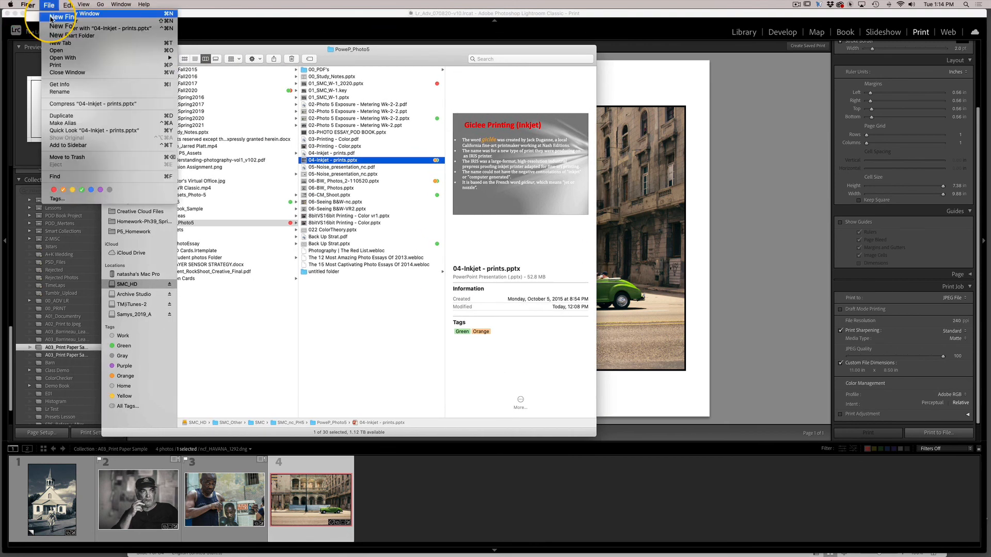
{"action": "left_click", "coordinate": [384, 153]}
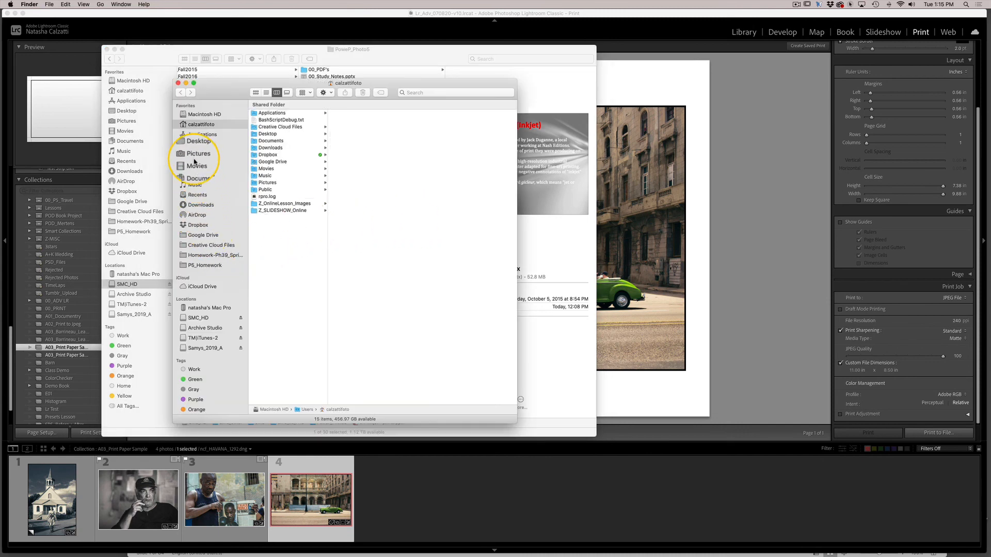
Step: Open the A03 folder inside SMC_HD > Photo 5 > To be turned in, and widen the window and file column to fit the file names
{"action": "left_click", "coordinate": [206, 321]}
{"action": "left_click", "coordinate": [267, 124]}
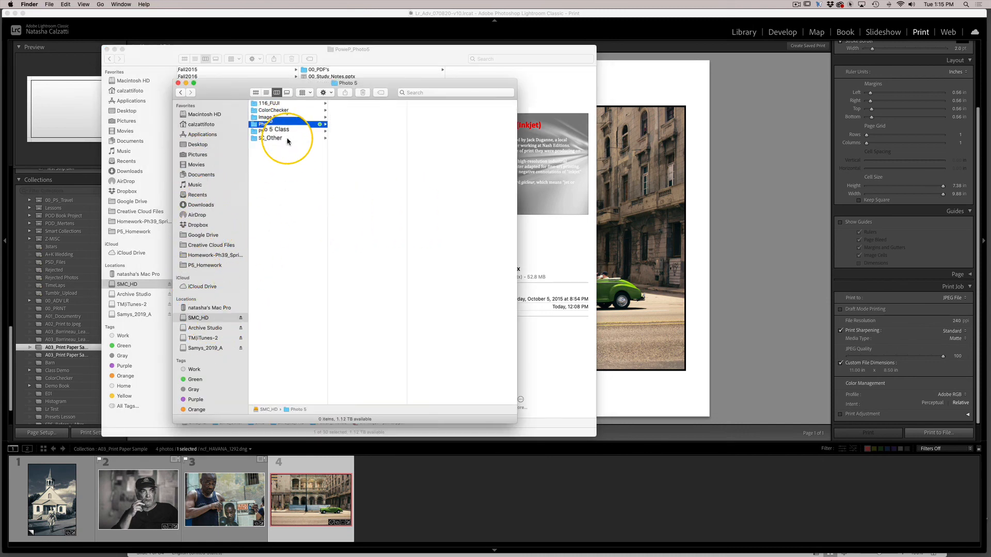
{"action": "left_click", "coordinate": [359, 131]}
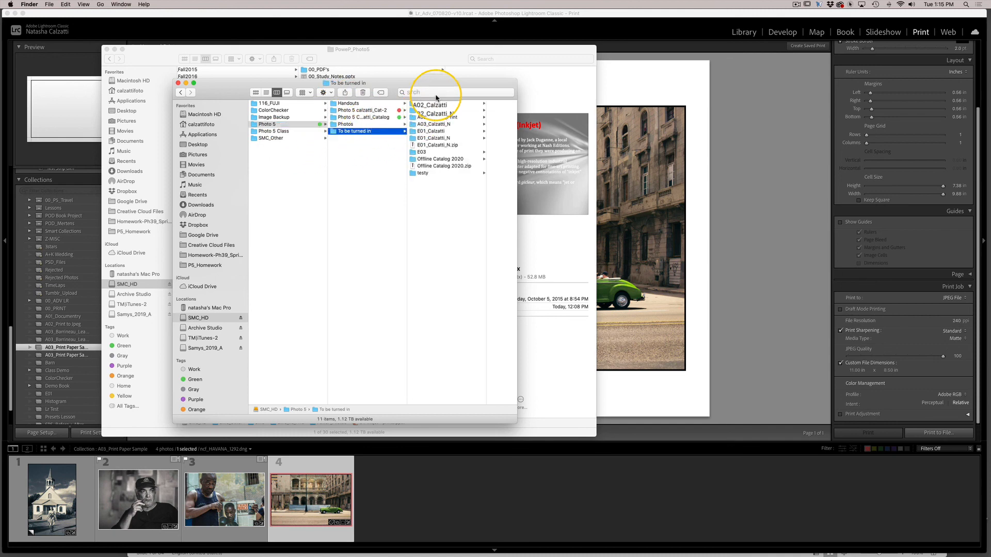
{"action": "left_click", "coordinate": [440, 126]}
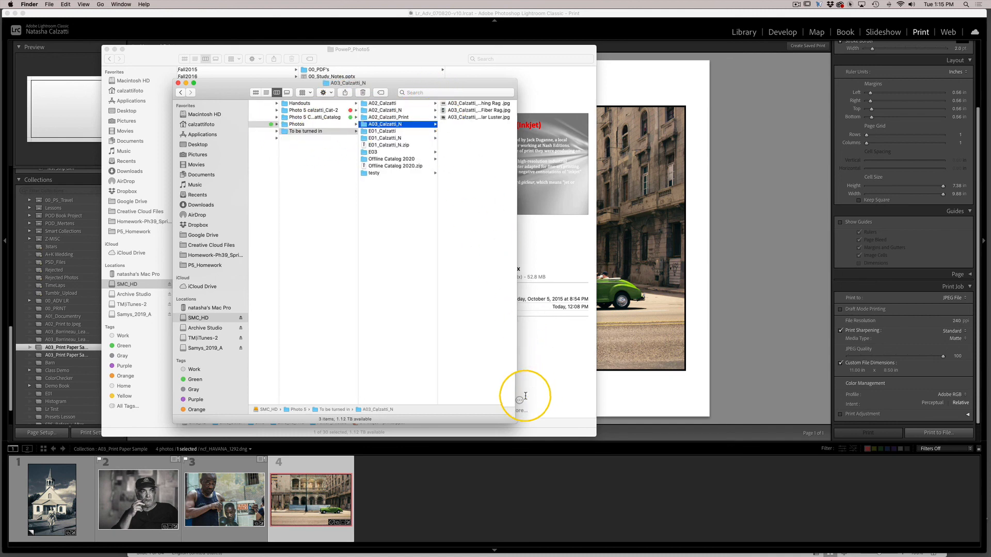
{"action": "left_click_drag", "start_coordinate": [514, 423], "coordinate": [685, 437]}
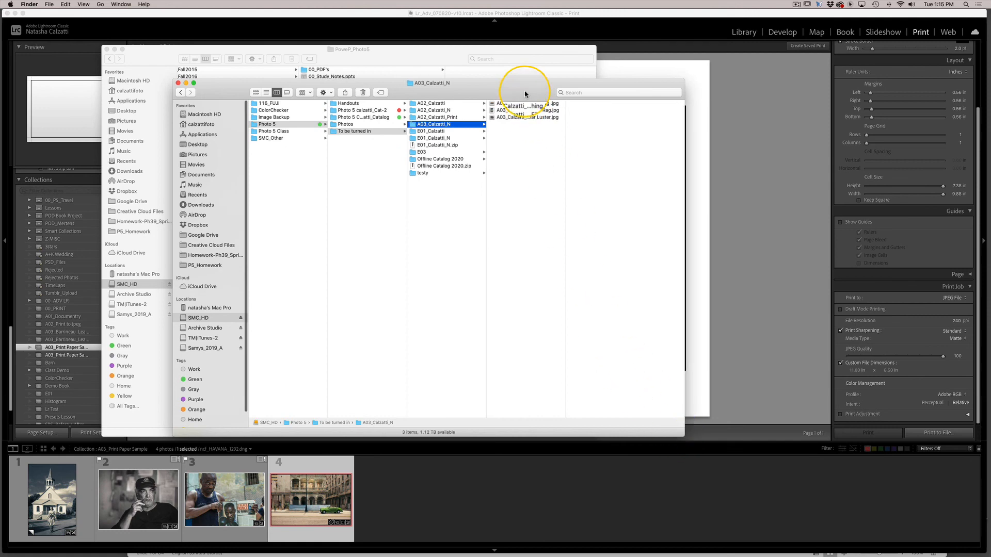
{"action": "left_click_drag", "start_coordinate": [566, 156], "coordinate": [601, 154]}
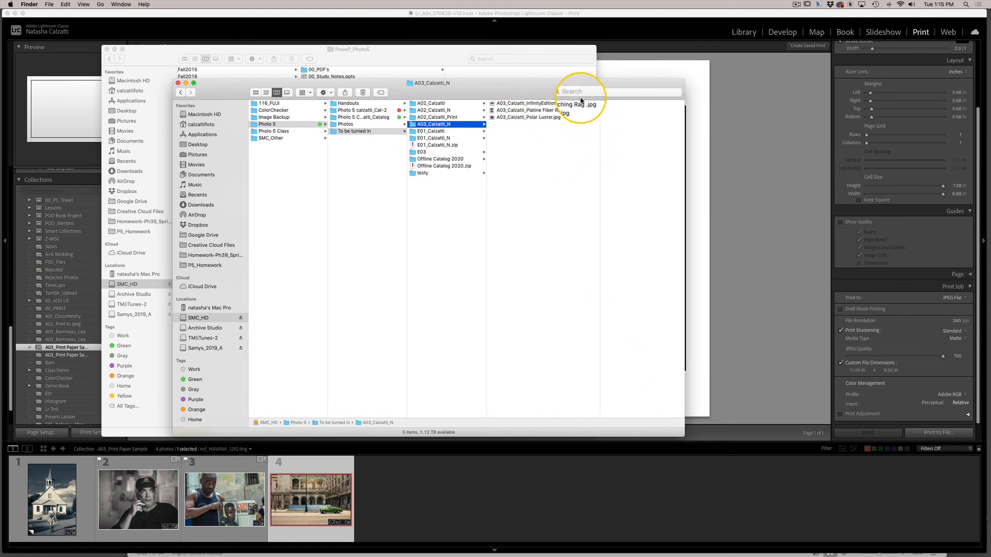
Step: Preview the InfinityEdition Etching Rag JPEG at full size and examine its dimensions, resolution and color profile
{"action": "left_click", "coordinate": [563, 104]}
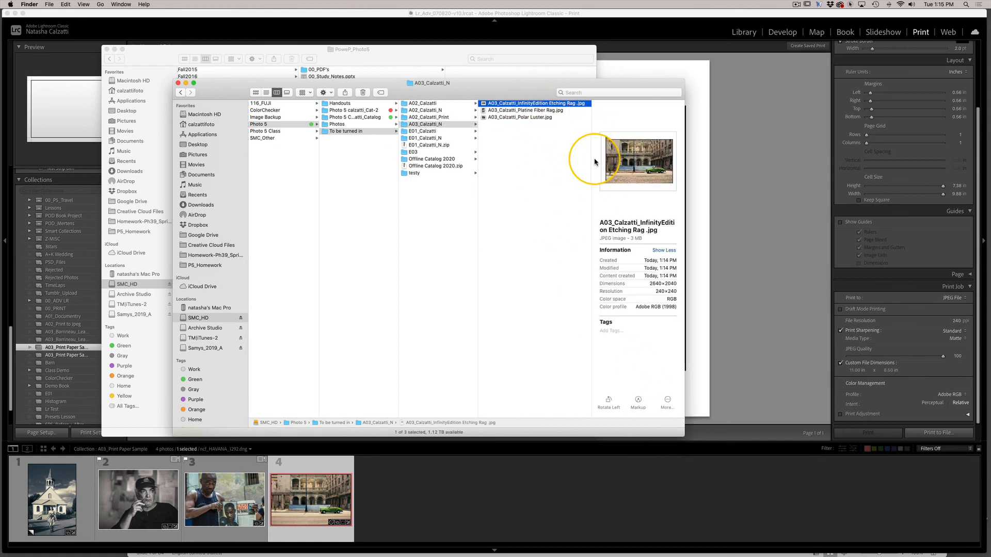
{"action": "key", "text": "space"}
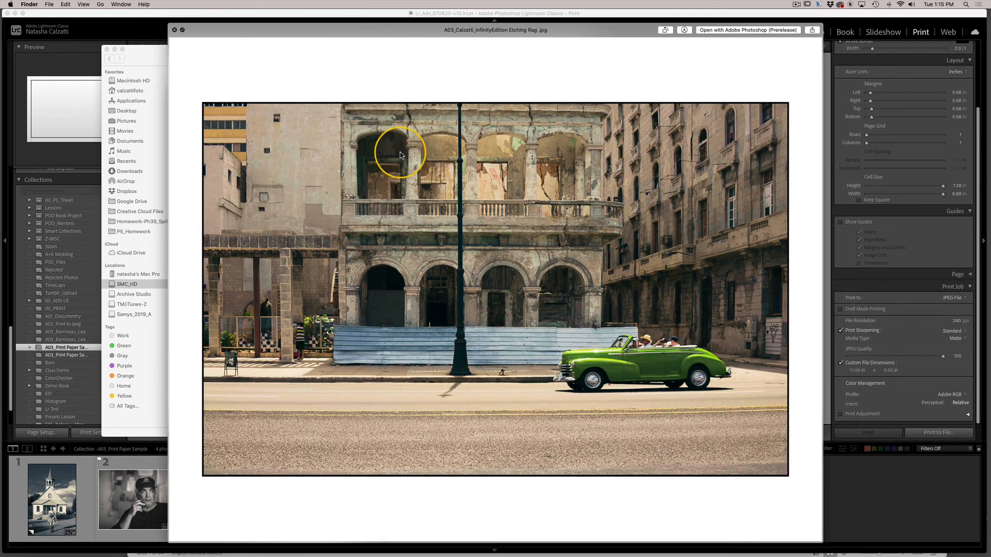
{"action": "key", "text": "space"}
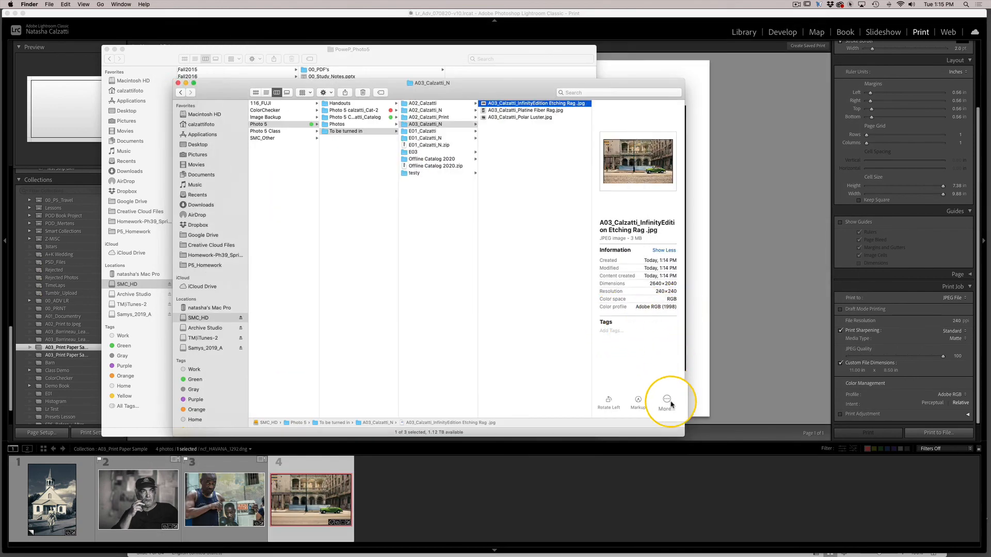
{"action": "left_click_drag", "start_coordinate": [683, 435], "coordinate": [748, 435]}
{"action": "scroll", "coordinate": [671, 330], "scroll_direction": "down", "scroll_amount": 1}
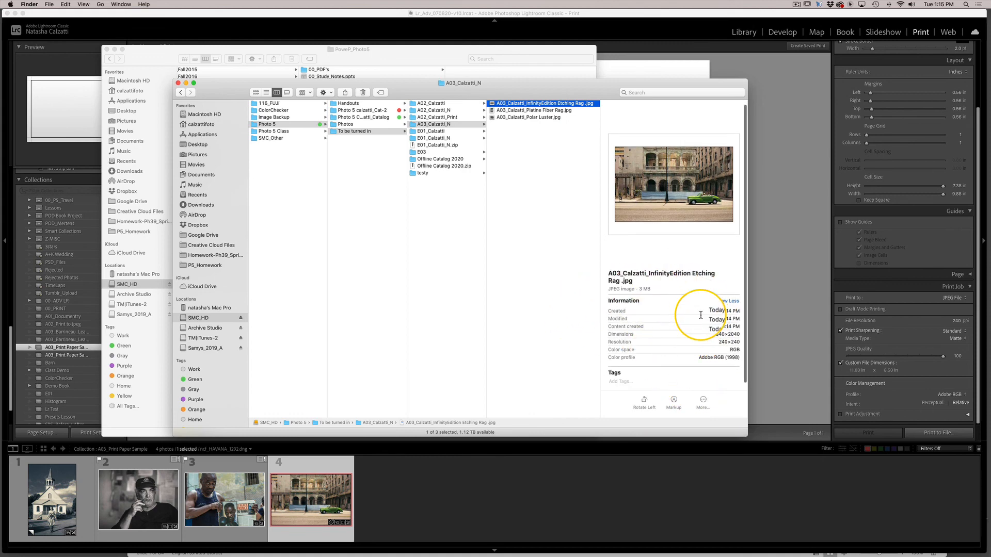
{"action": "scroll", "coordinate": [701, 318], "scroll_direction": "down", "scroll_amount": 1}
{"action": "scroll", "coordinate": [701, 318], "scroll_direction": "down", "scroll_amount": 1}
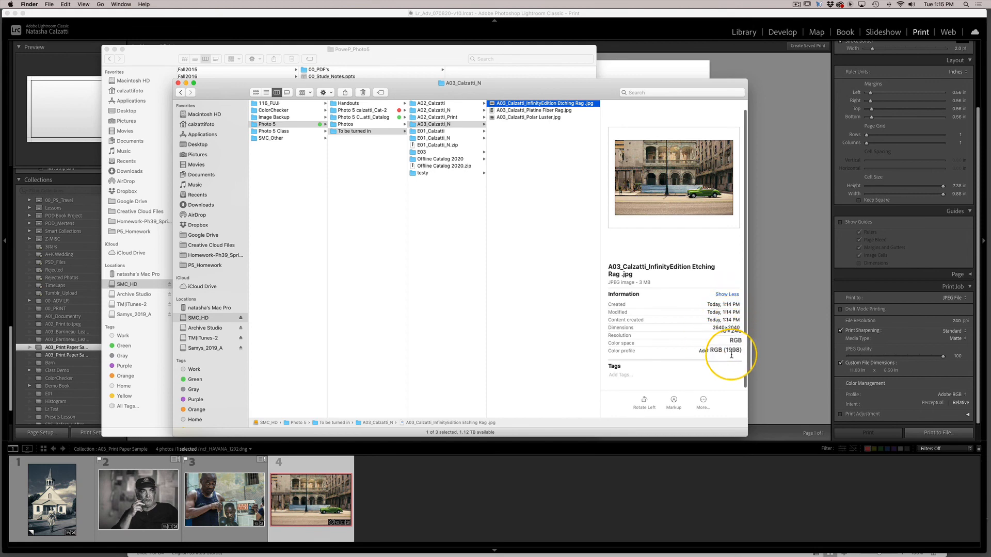
{"action": "scroll", "coordinate": [703, 347], "scroll_direction": "down", "scroll_amount": 1}
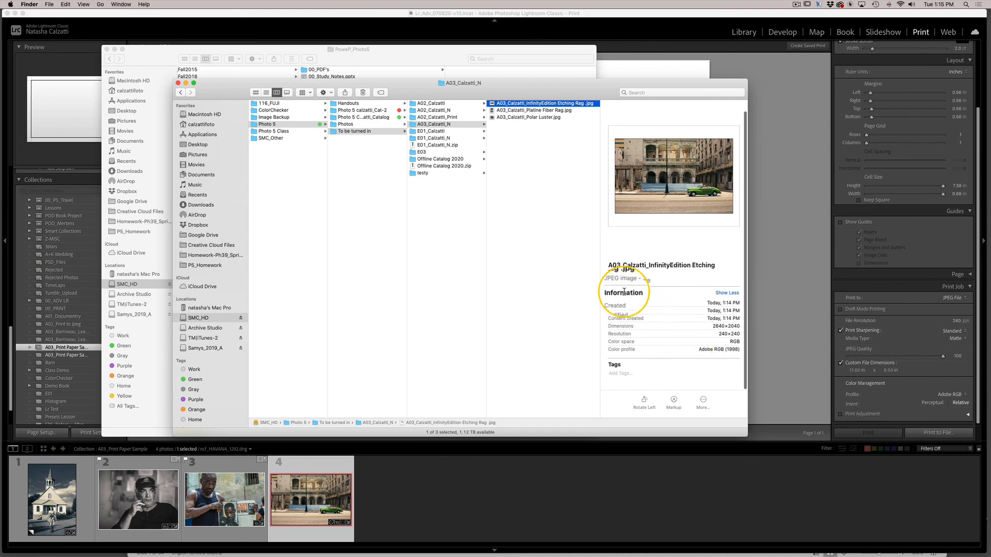
Step: Preview the Platine Fiber Rag and Polar Luster JPEGs at full size
{"action": "left_click", "coordinate": [528, 111]}
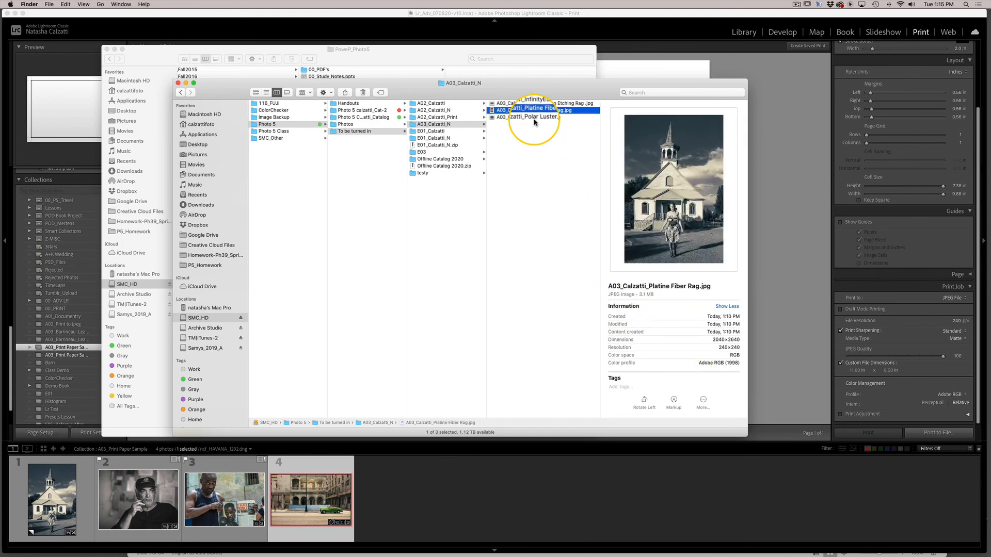
{"action": "key", "text": "space"}
{"action": "key", "text": "space"}
{"action": "left_click", "coordinate": [535, 117]}
{"action": "key", "text": "space"}
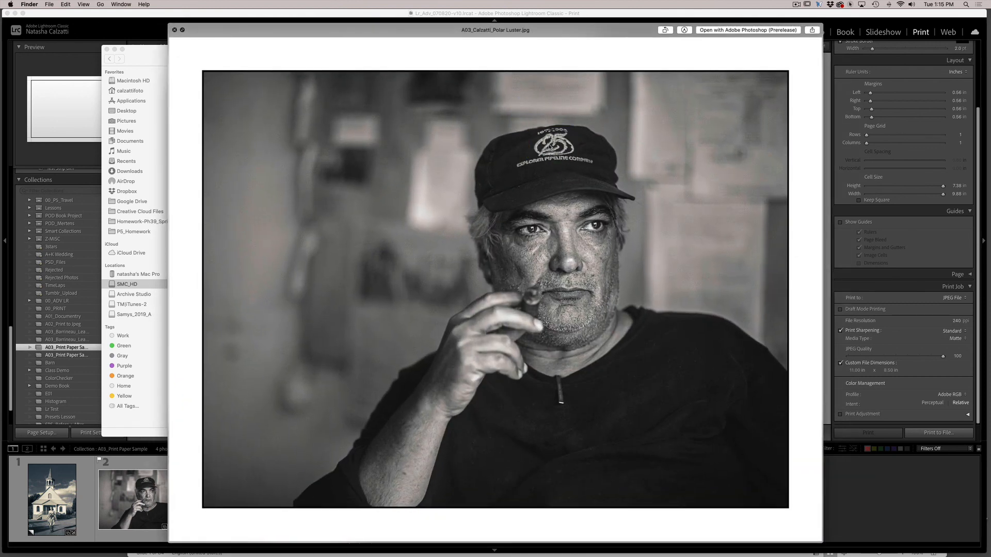
{"action": "key", "text": "space"}
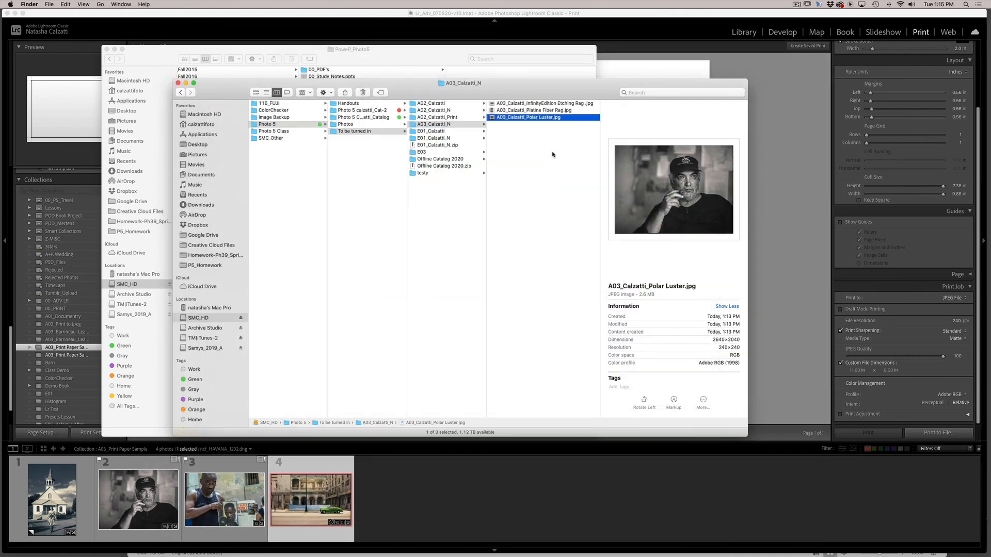
Step: Compress the A03 folder in To be turned in into a zip archive
{"action": "left_click", "coordinate": [413, 125]}
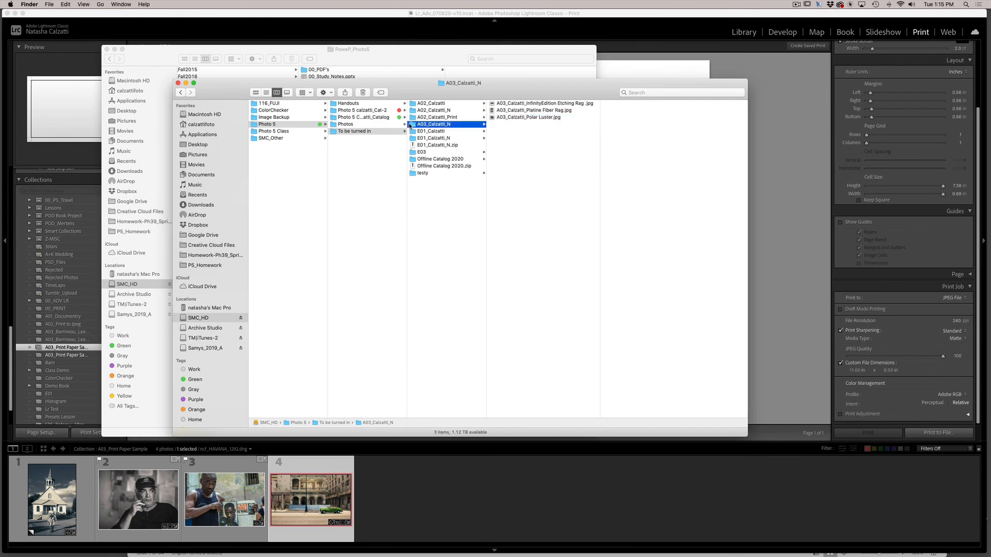
{"action": "right_click", "coordinate": [412, 125]}
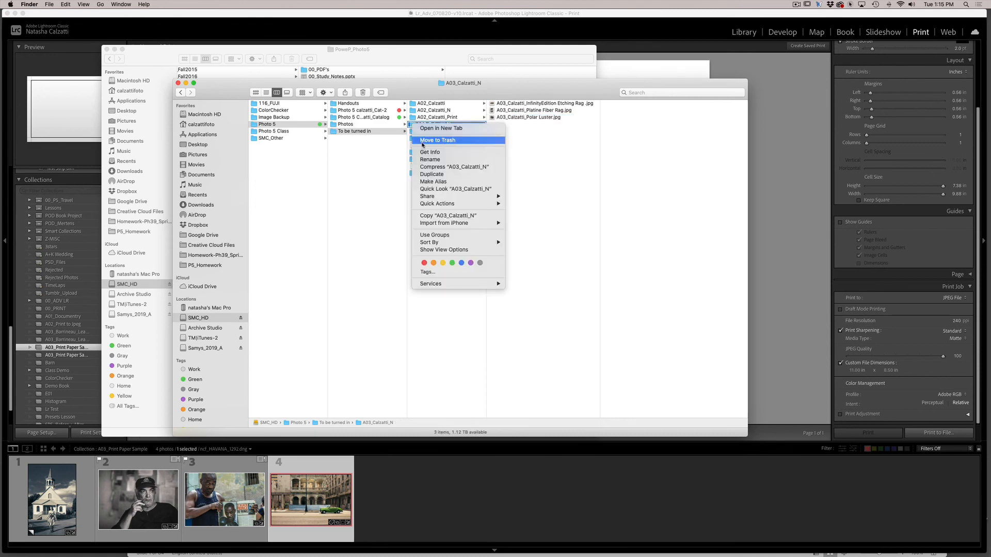
{"action": "left_click", "coordinate": [444, 167]}
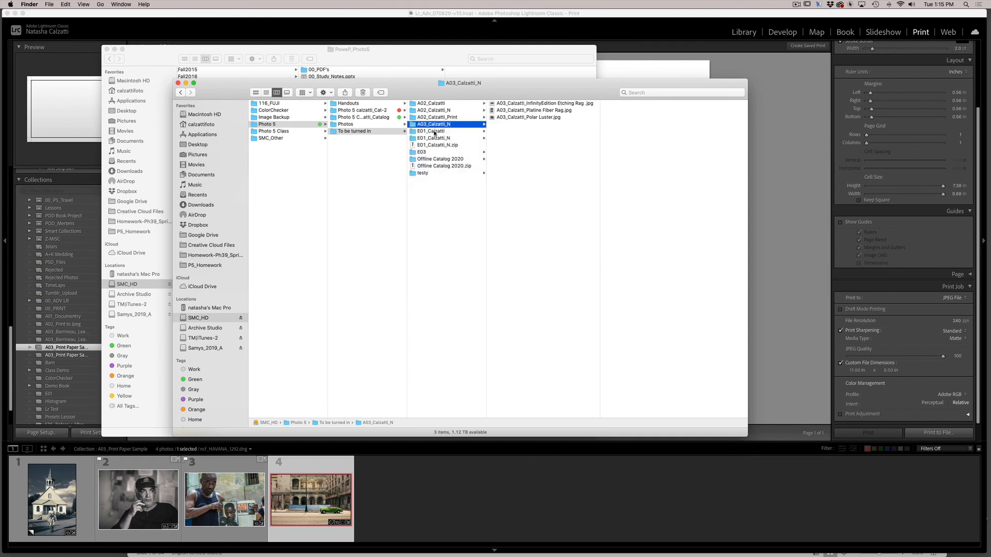